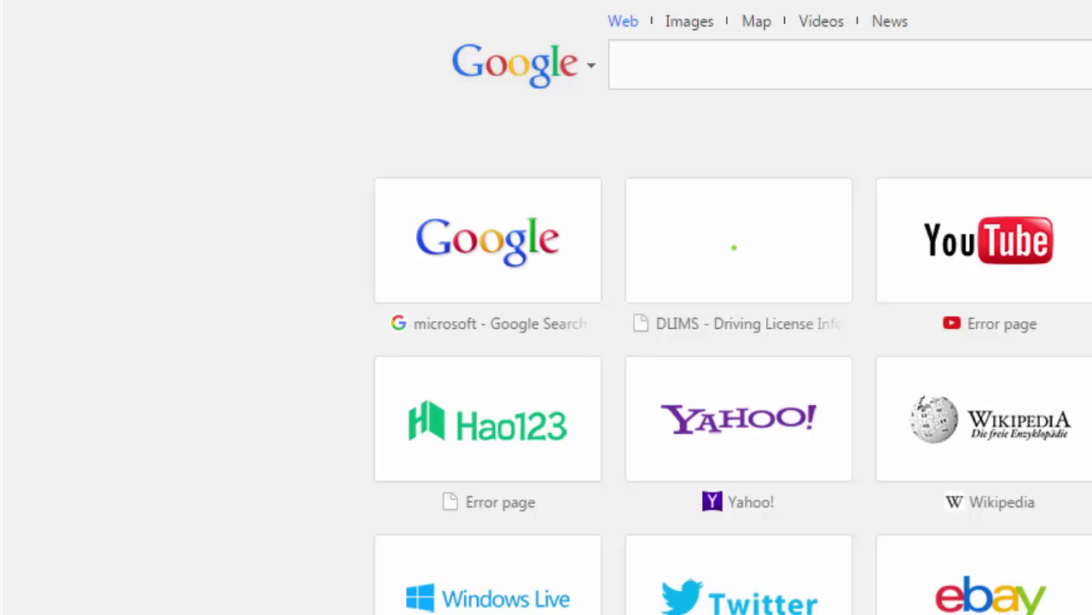
Step: Go to the Windows Live site and choose 'Create one!' to open the Microsoft account sign-up form
click(774, 67)
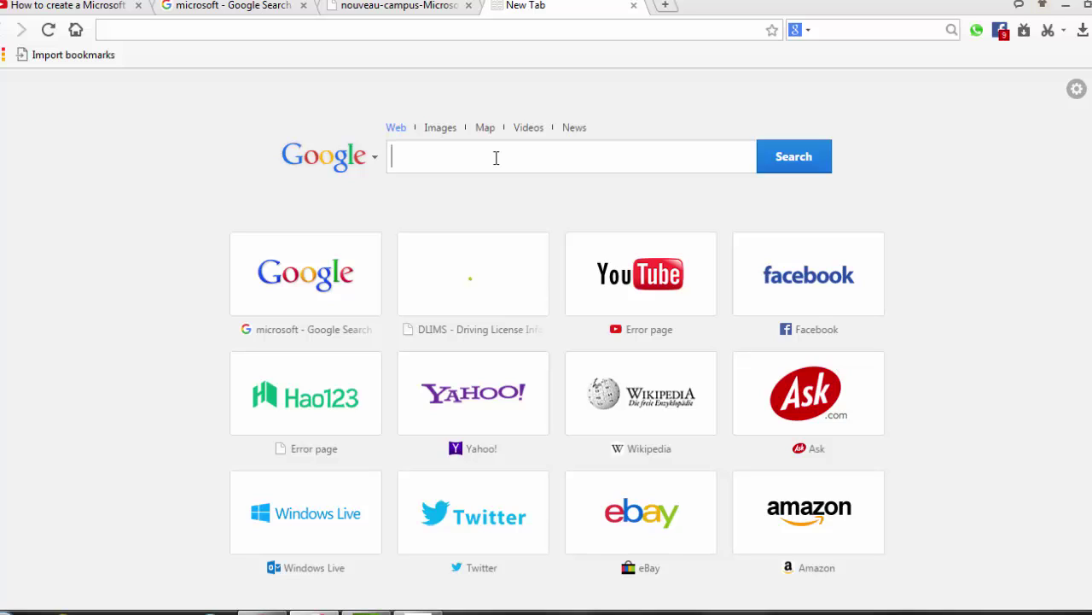
click(305, 525)
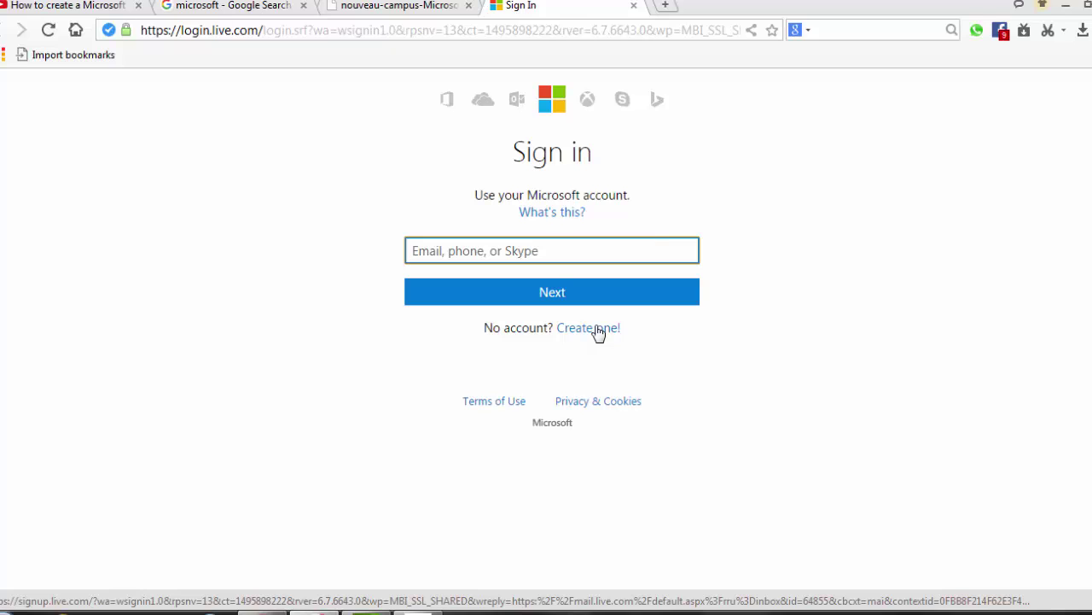
click(597, 329)
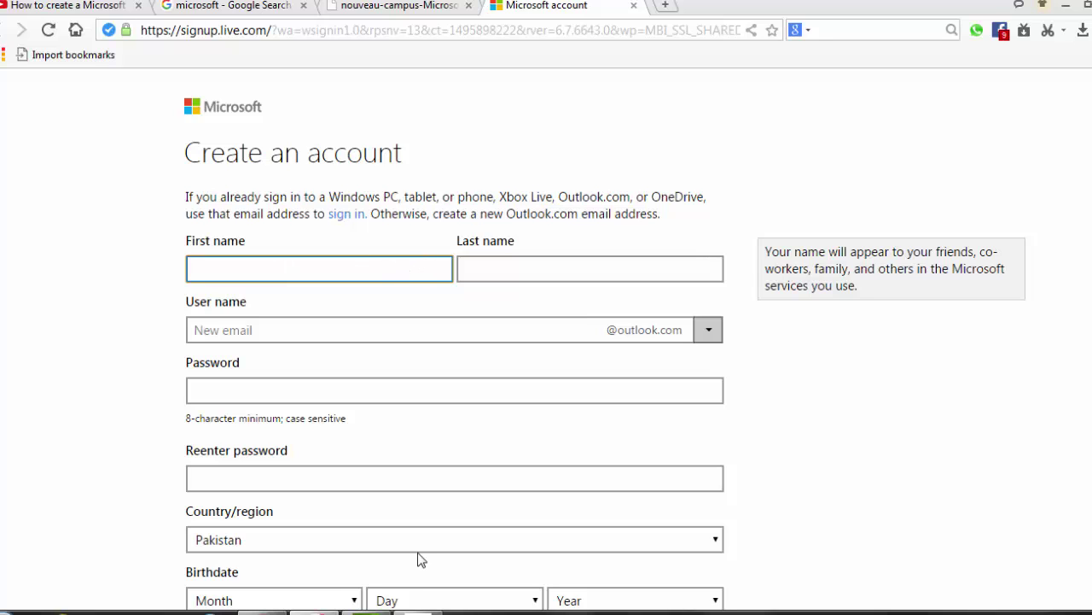
Step: Enter the account holder's first and last name, leaving outlook.com as the domain
click(419, 611)
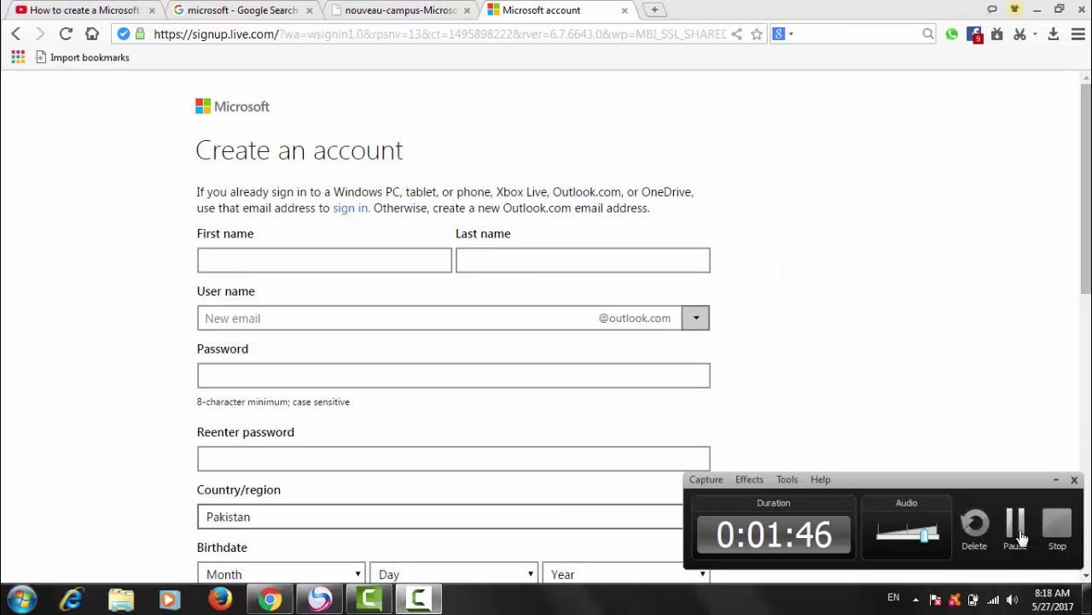
click(1016, 526)
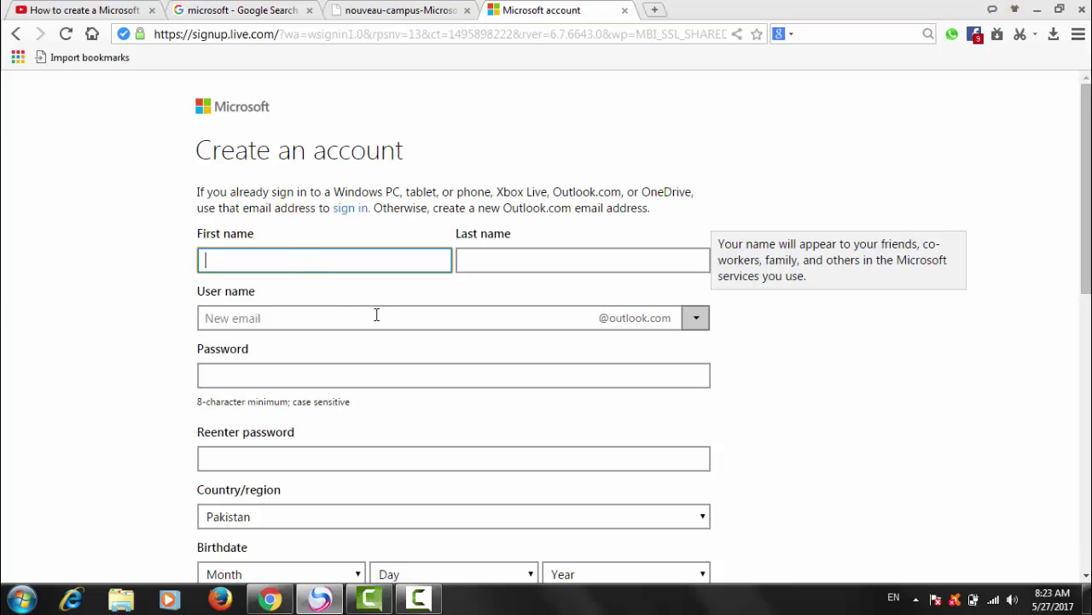
click(296, 260)
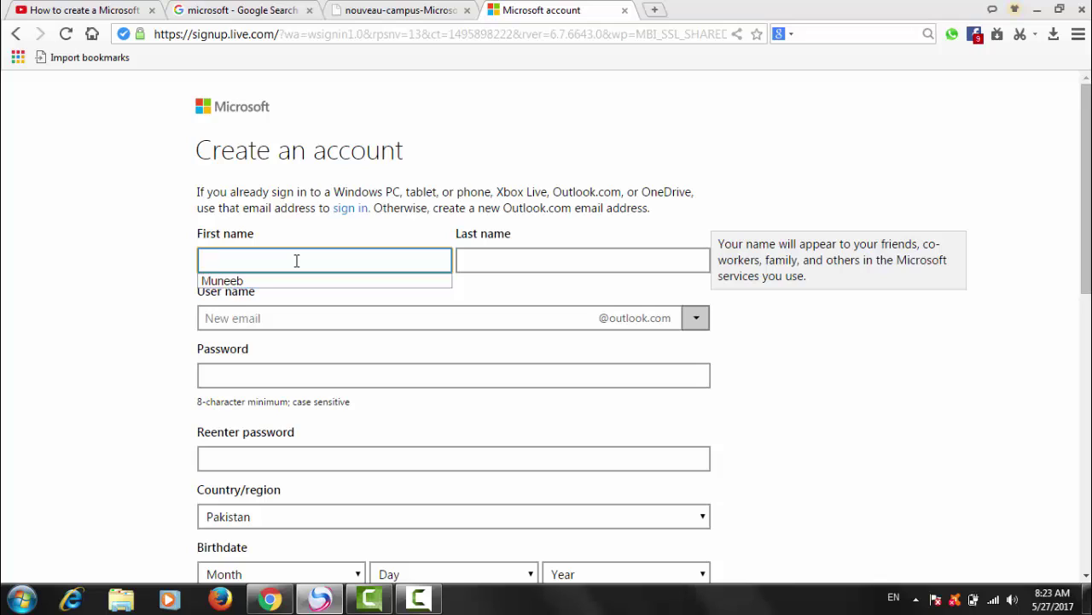
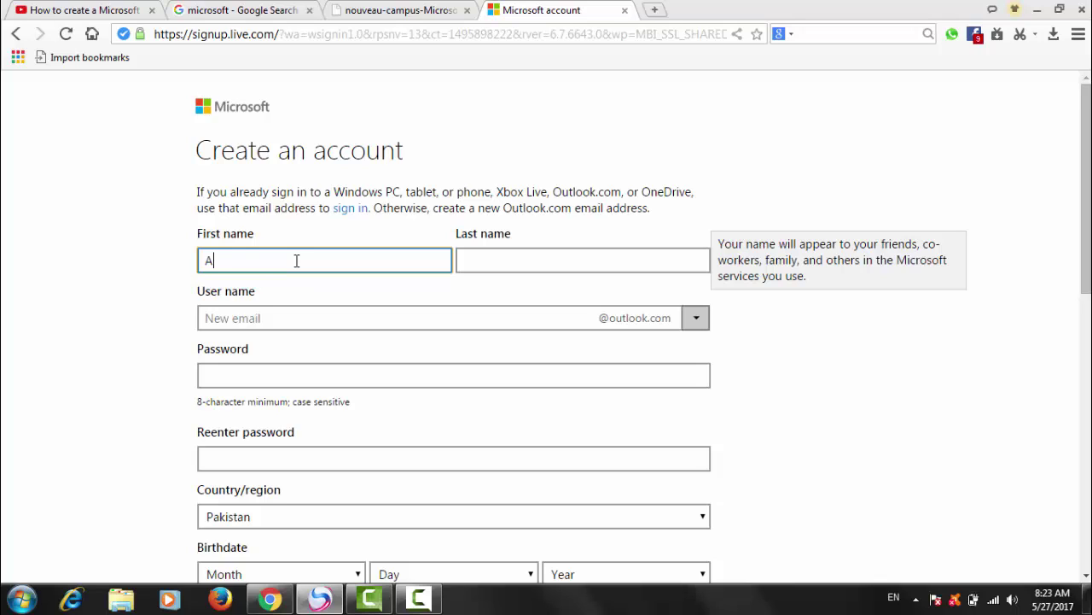
key(Tab)
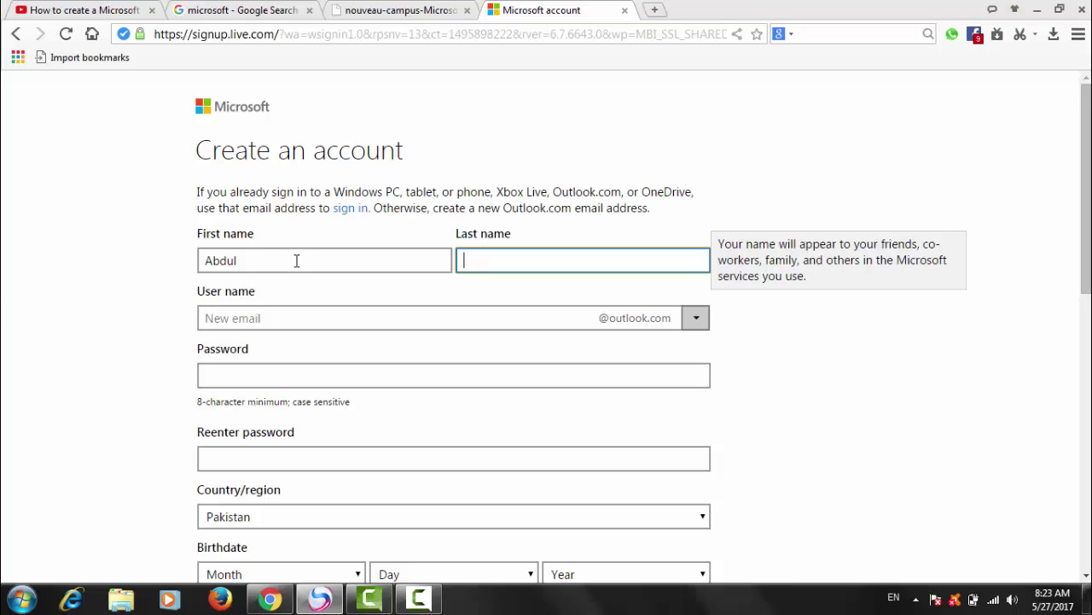
click(695, 322)
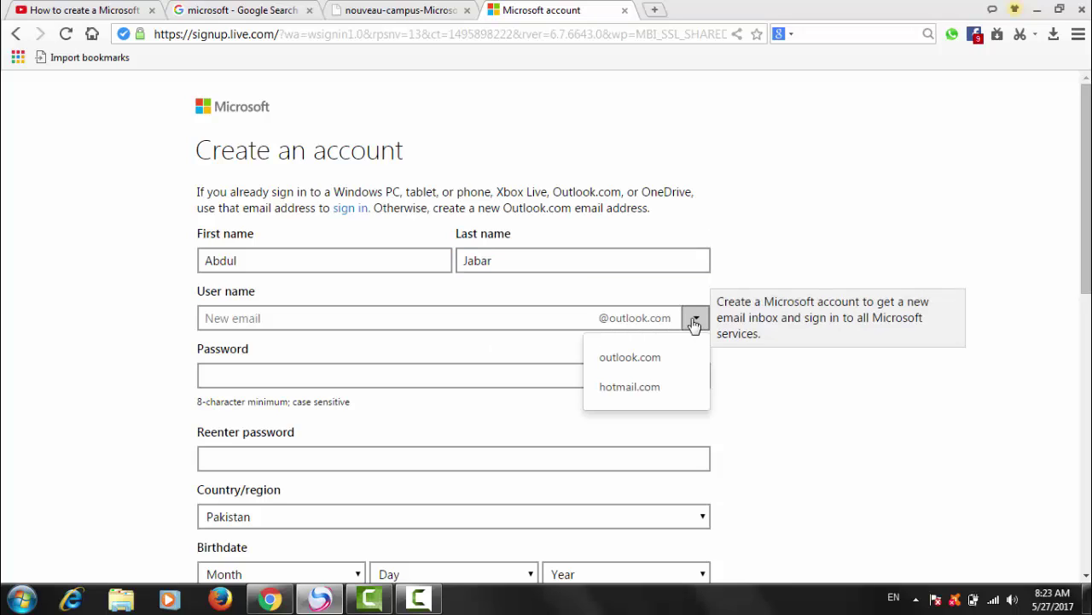
click(695, 322)
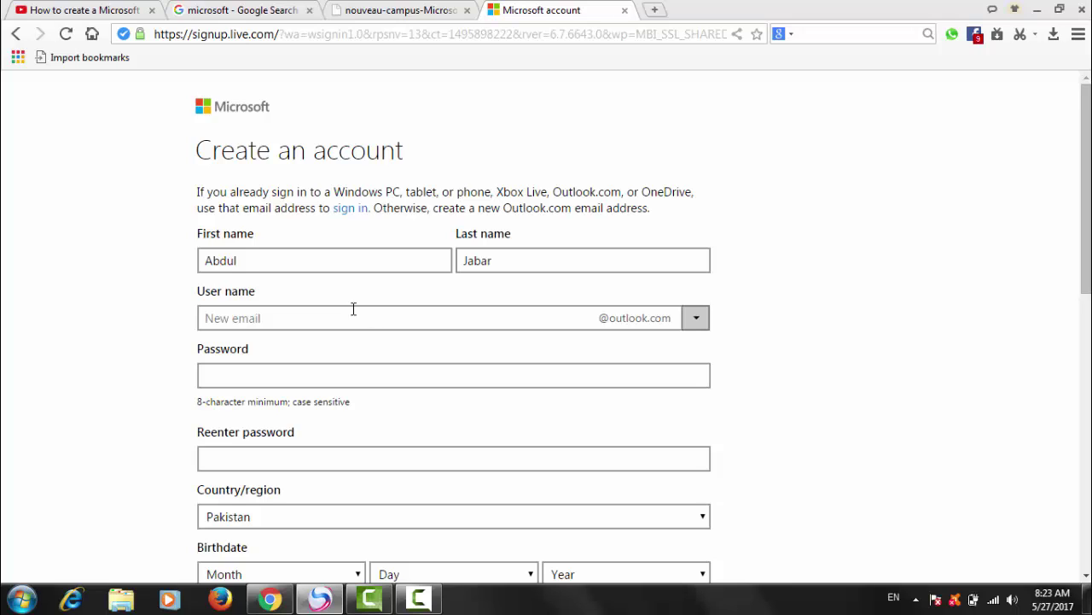
Step: Type the new user name, fix its last letter, and confirm it is available at outlook.com
click(348, 316)
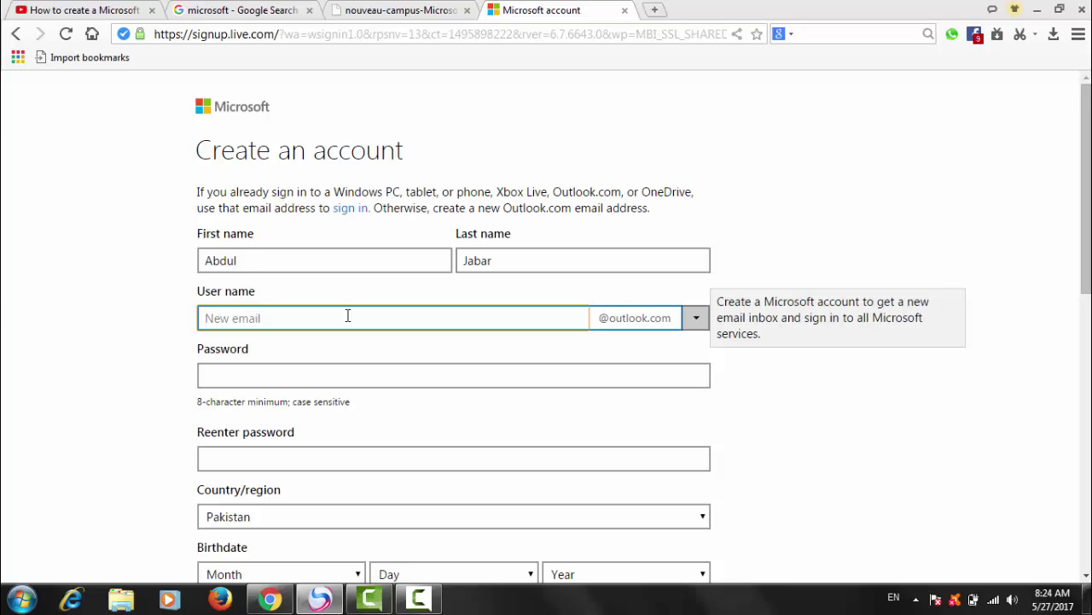
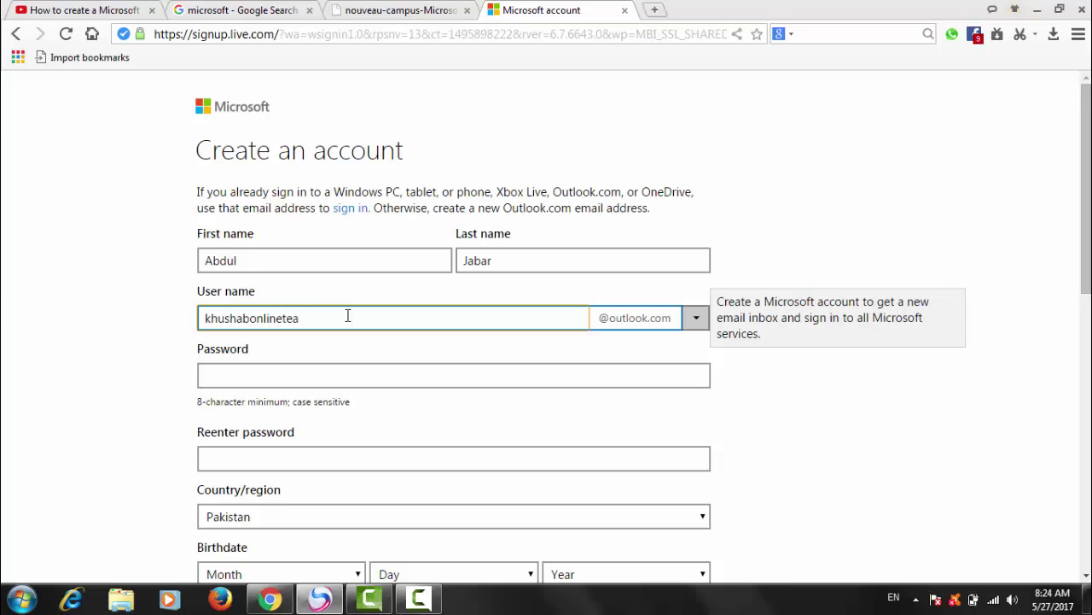
click(695, 319)
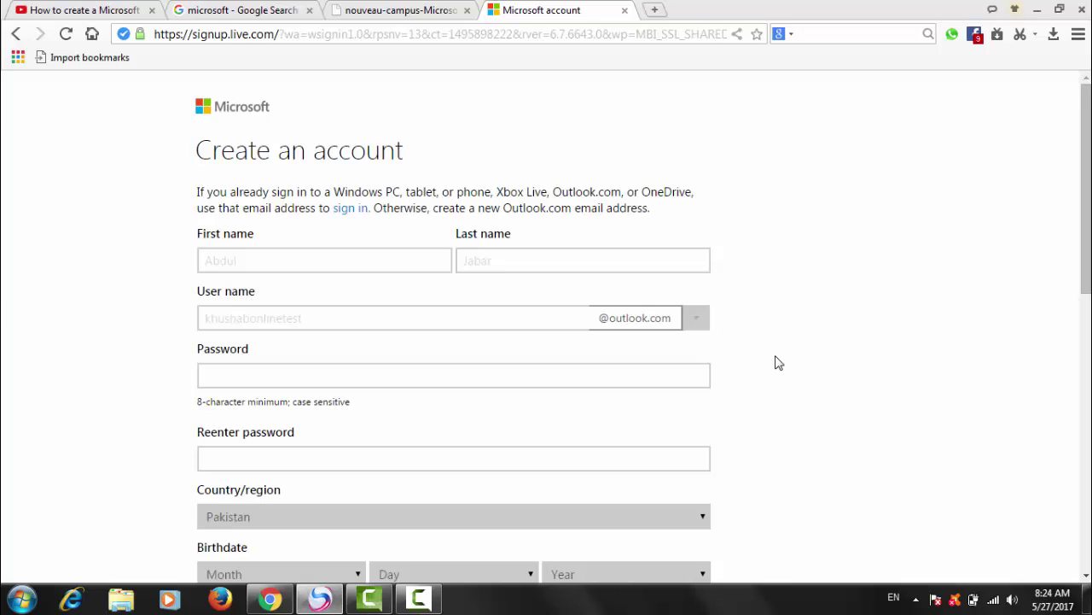
click(694, 321)
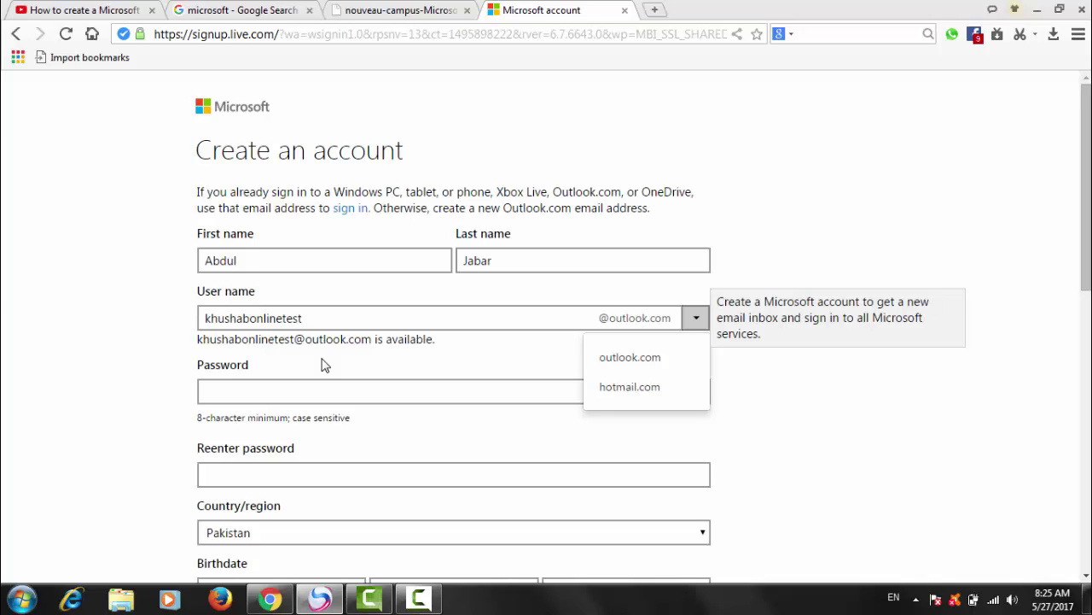
Step: Enter the account password in both the Password and Reenter password fields
click(817, 373)
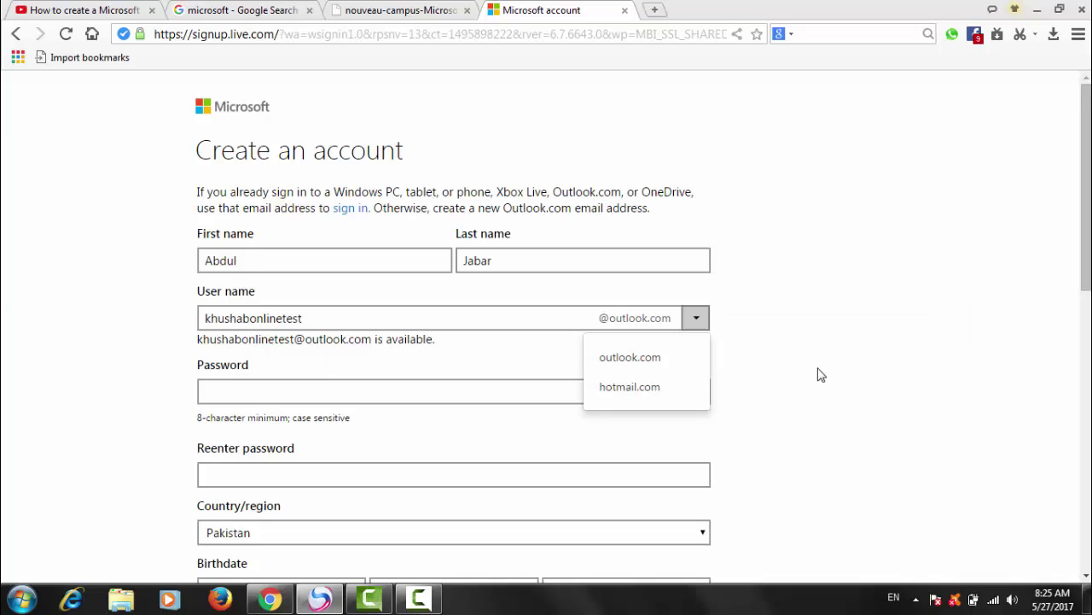
click(335, 398)
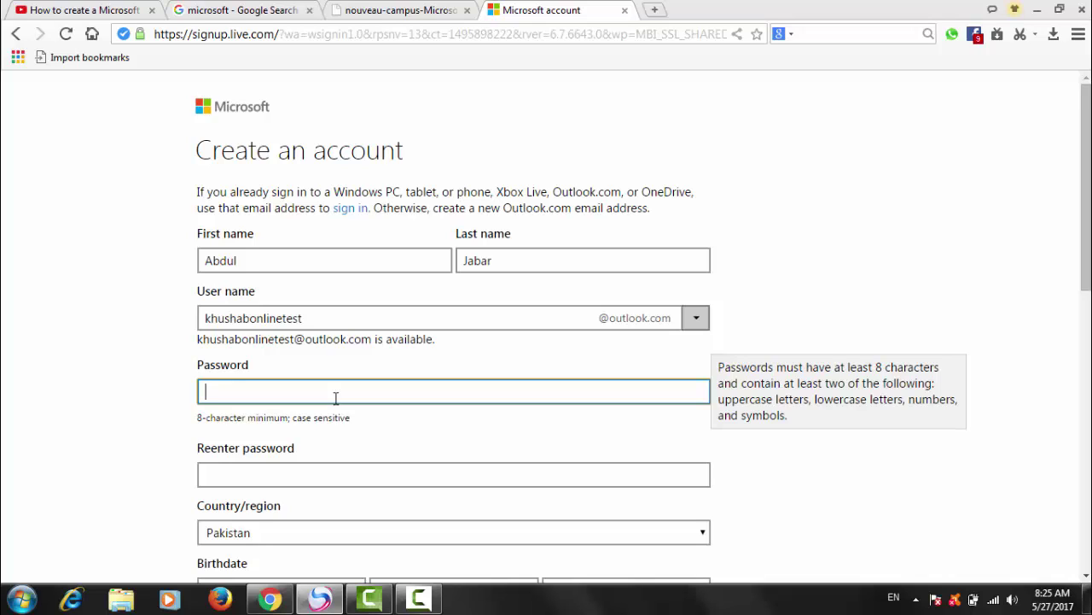
text(*********)
click(292, 474)
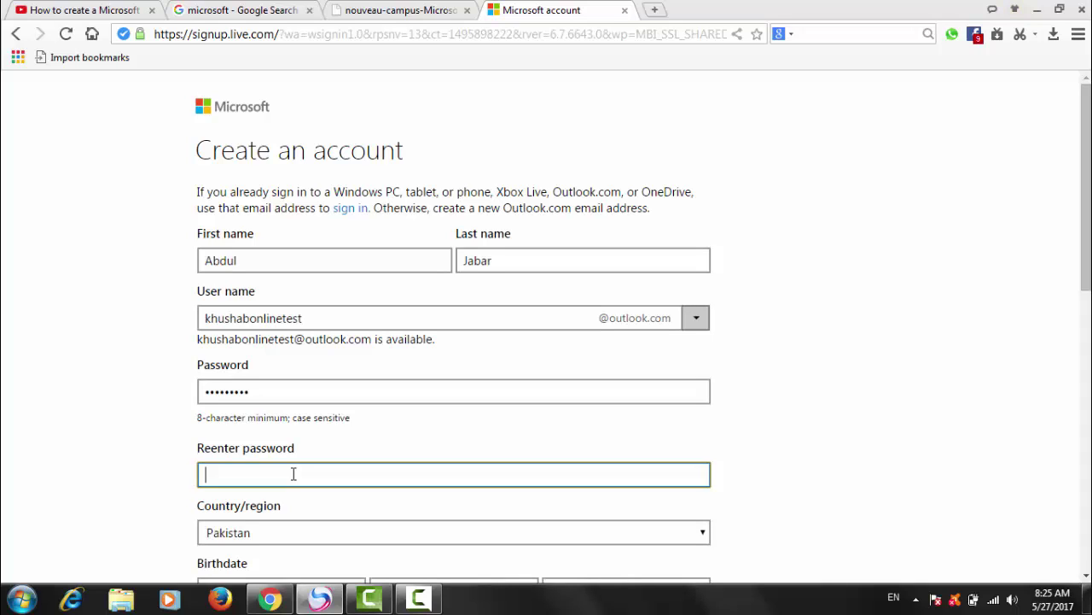
text(•••••••••)
click(1085, 577)
Step: Keep Pakistan as the country/region on the sign-up form
click(1085, 577)
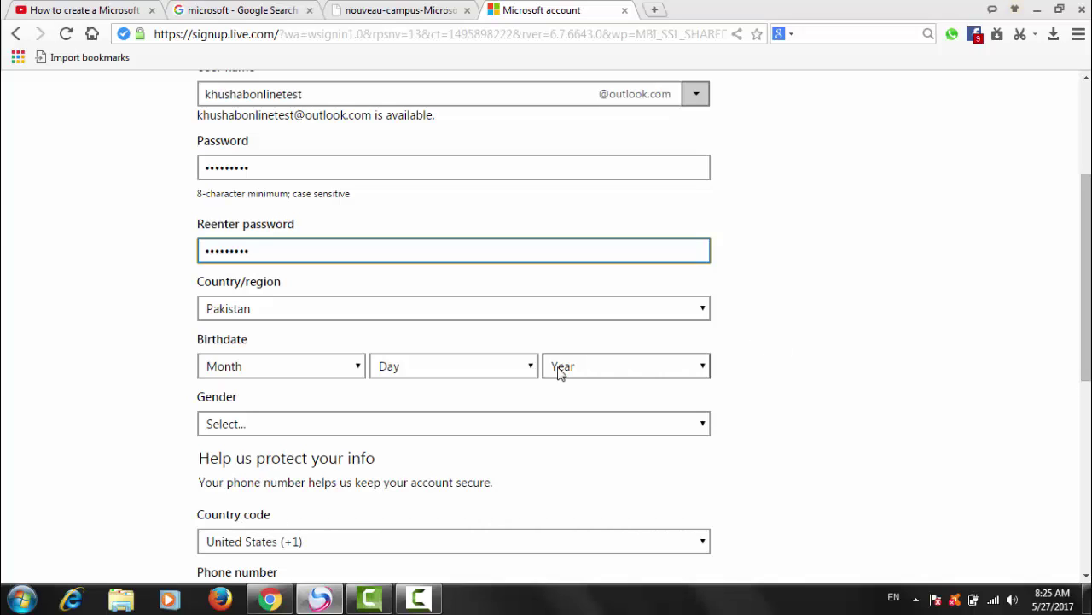
click(398, 310)
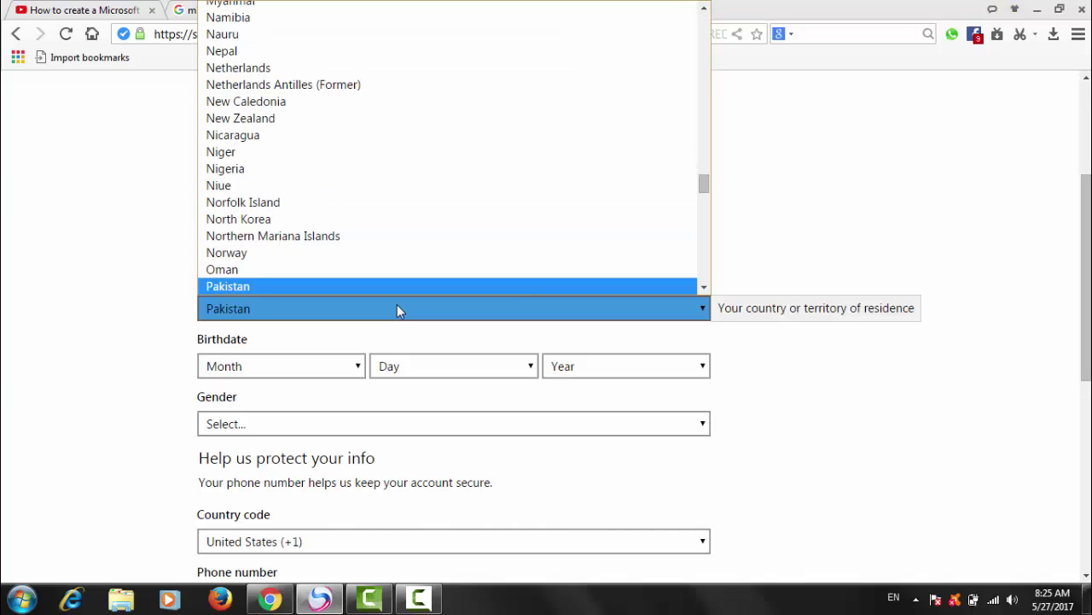
click(786, 252)
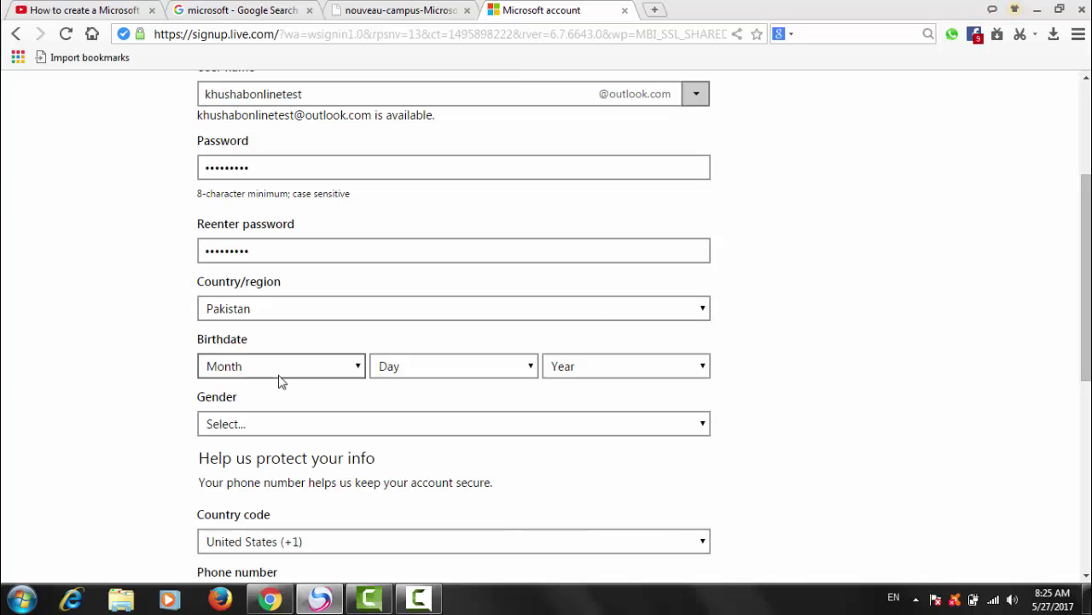
click(356, 369)
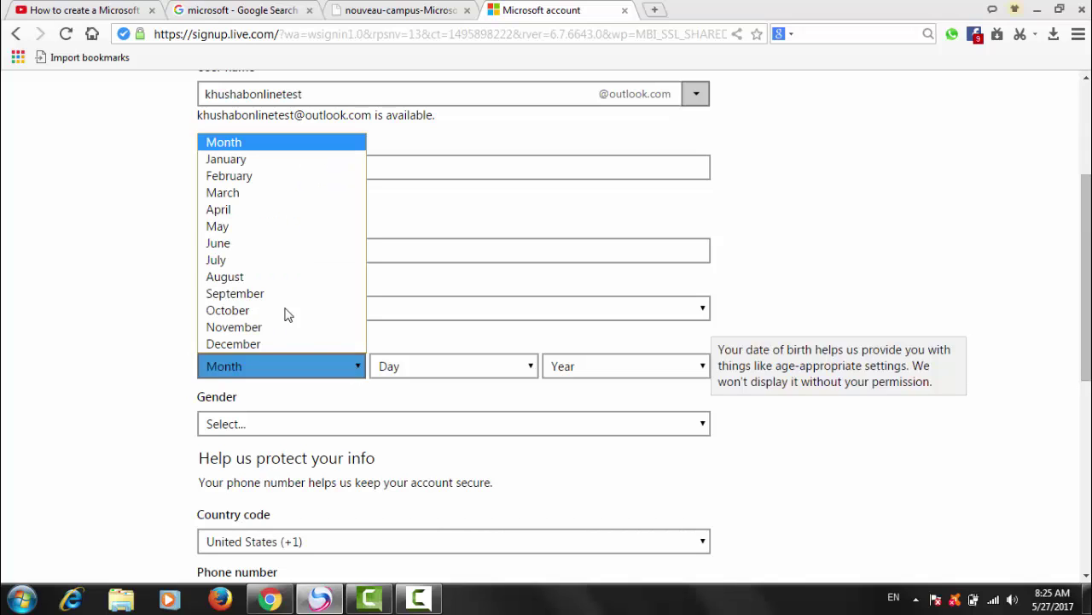
click(228, 160)
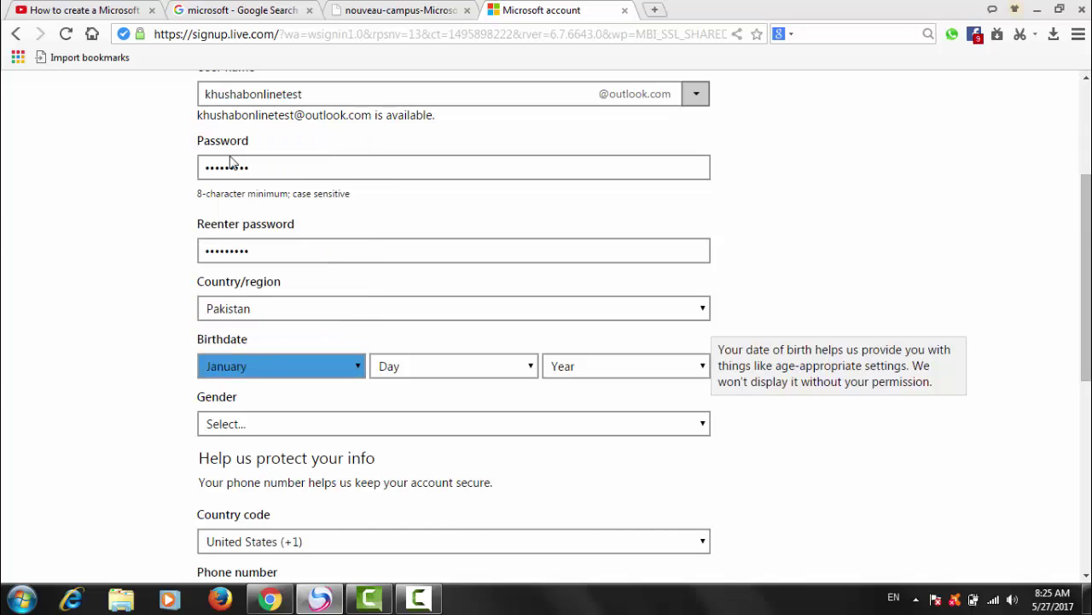
click(528, 367)
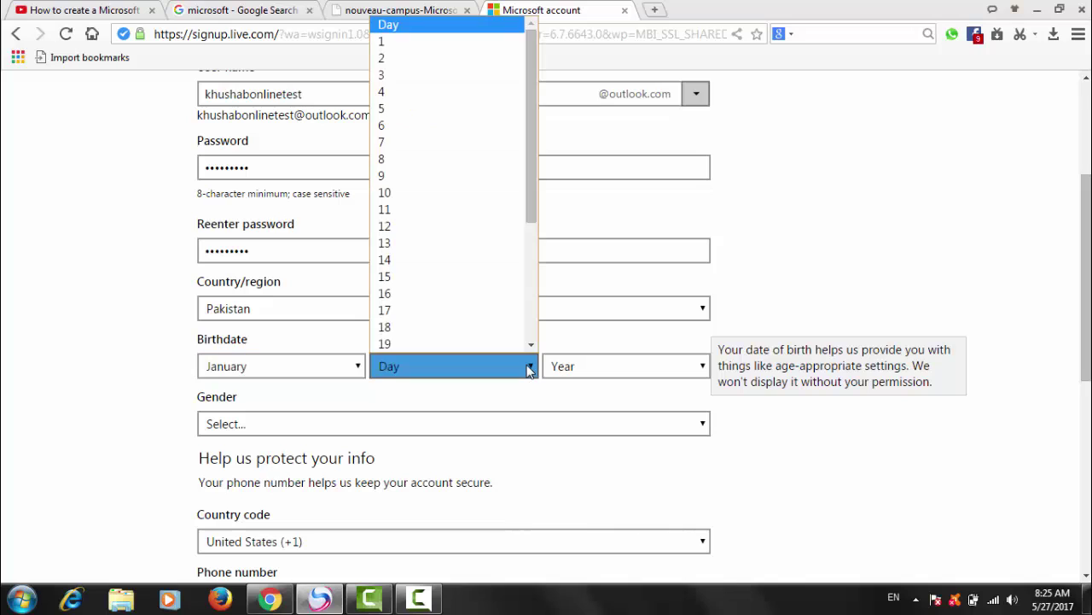
click(384, 77)
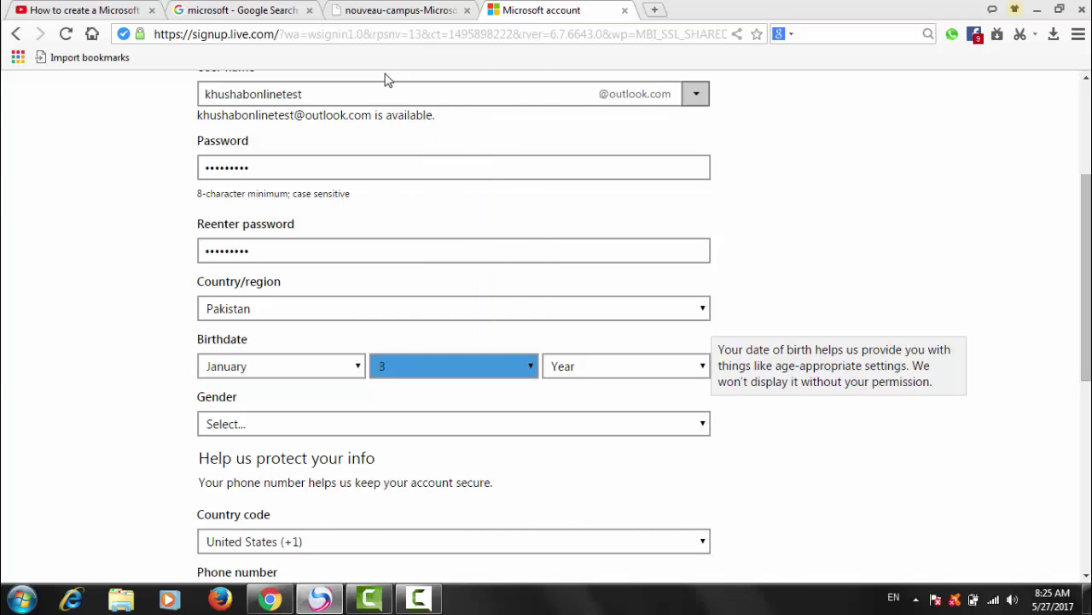
click(646, 377)
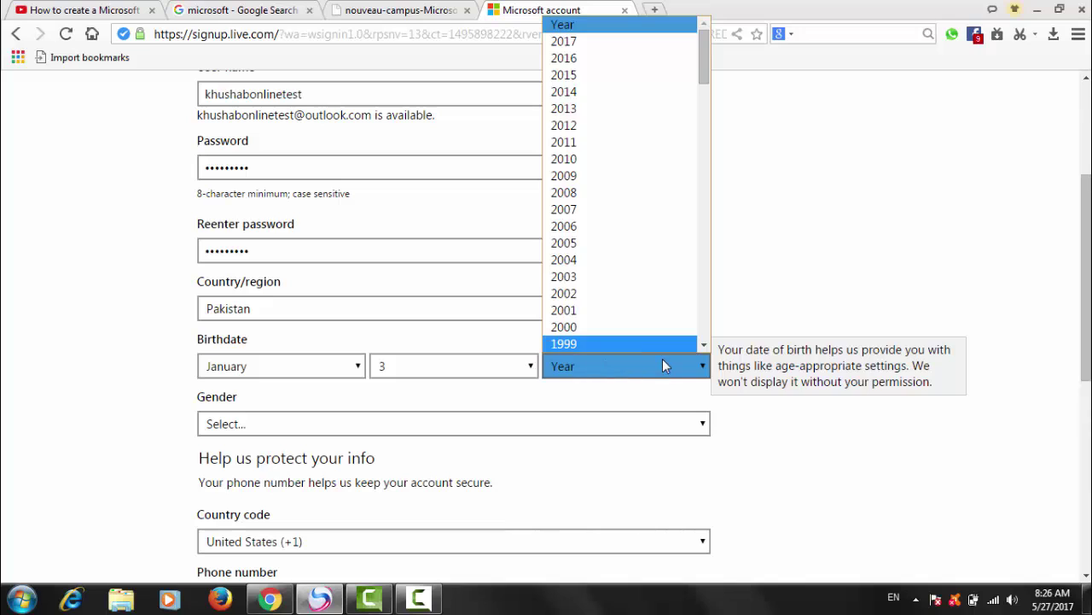
click(703, 344)
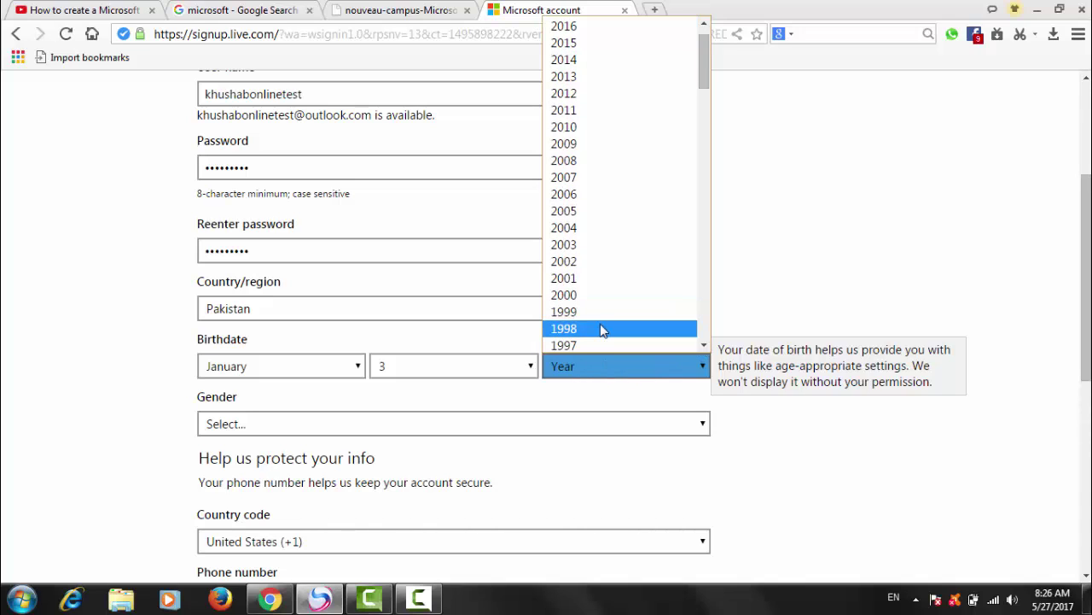
click(566, 329)
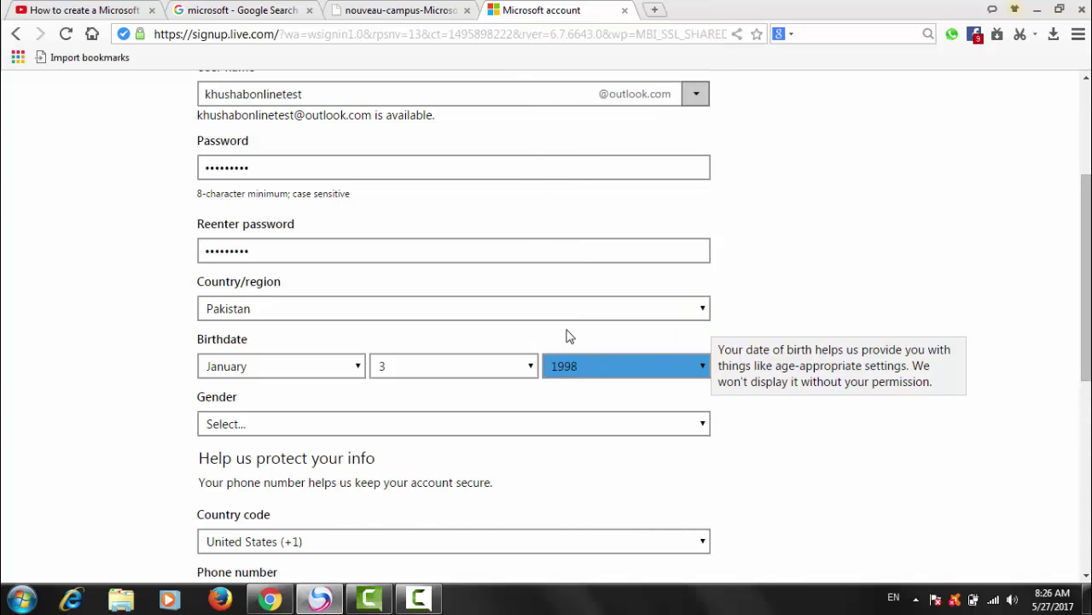
click(766, 452)
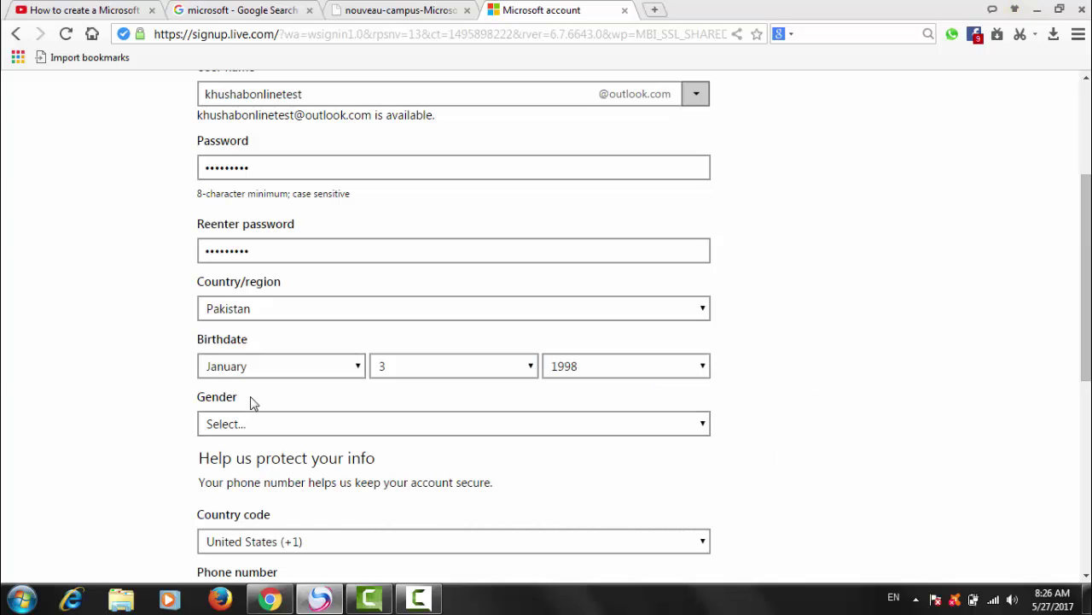
Step: Choose Male as the gender and scroll down to the phone security details
click(703, 424)
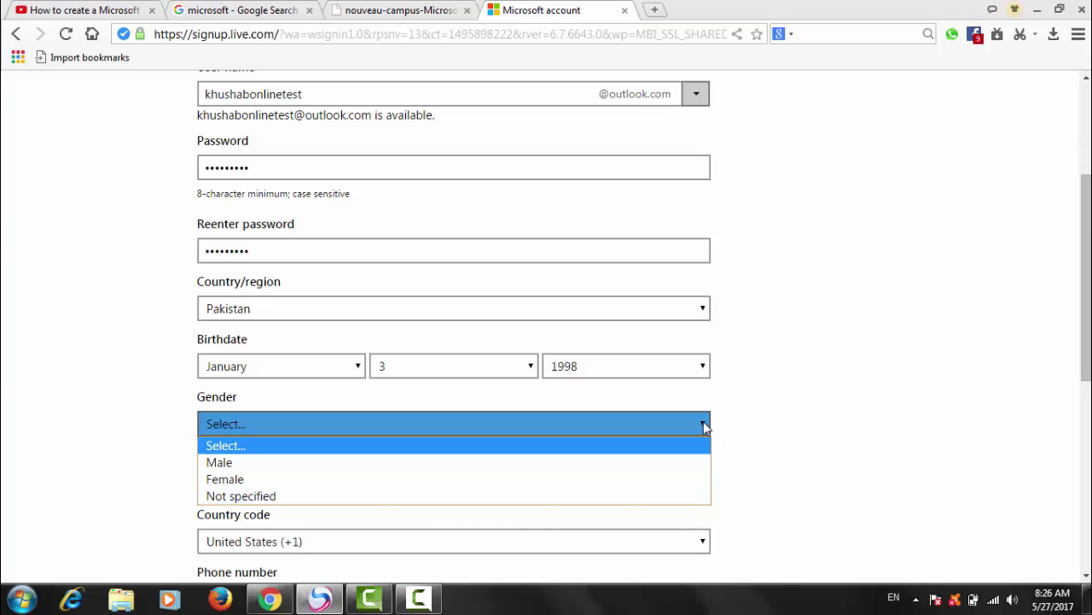
click(217, 466)
click(805, 461)
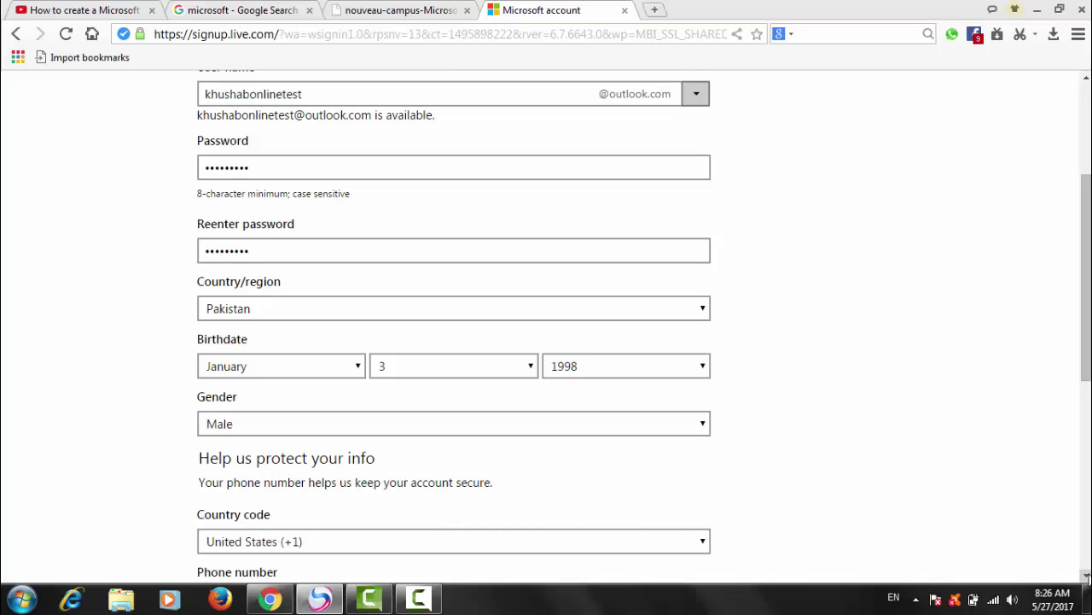
click(1086, 576)
click(1087, 576)
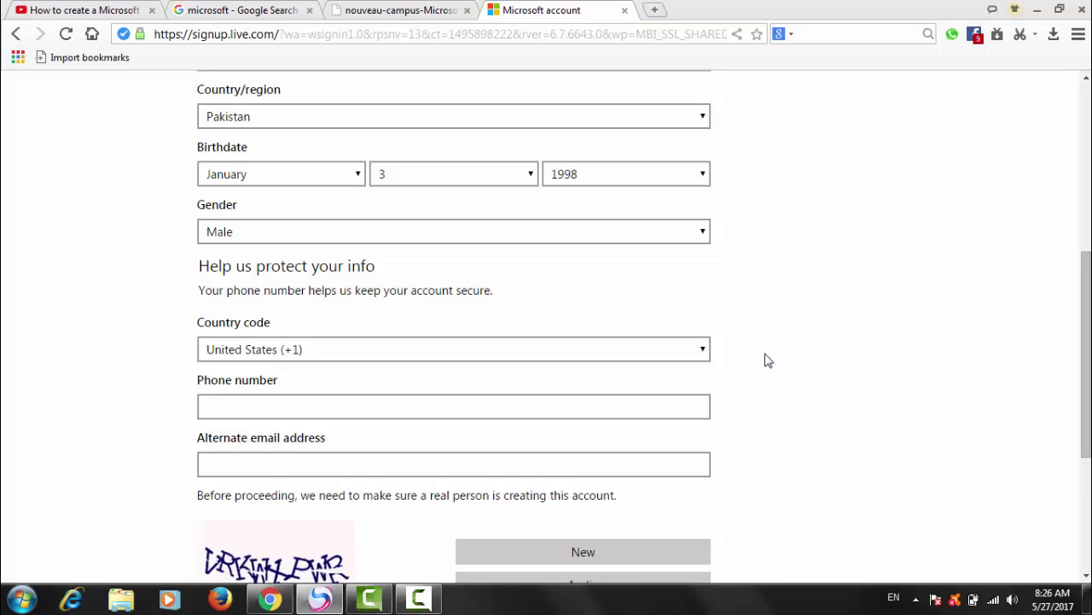
click(705, 350)
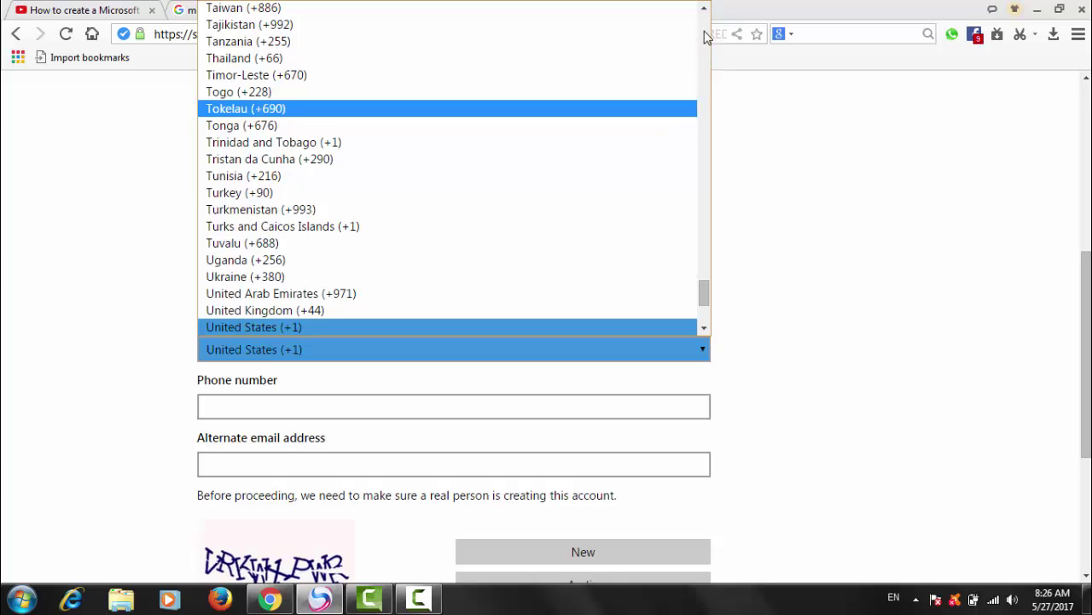
Step: Set the phone country code to Pakistan (+92) and enter the phone number
drag(704, 9, 704, 10)
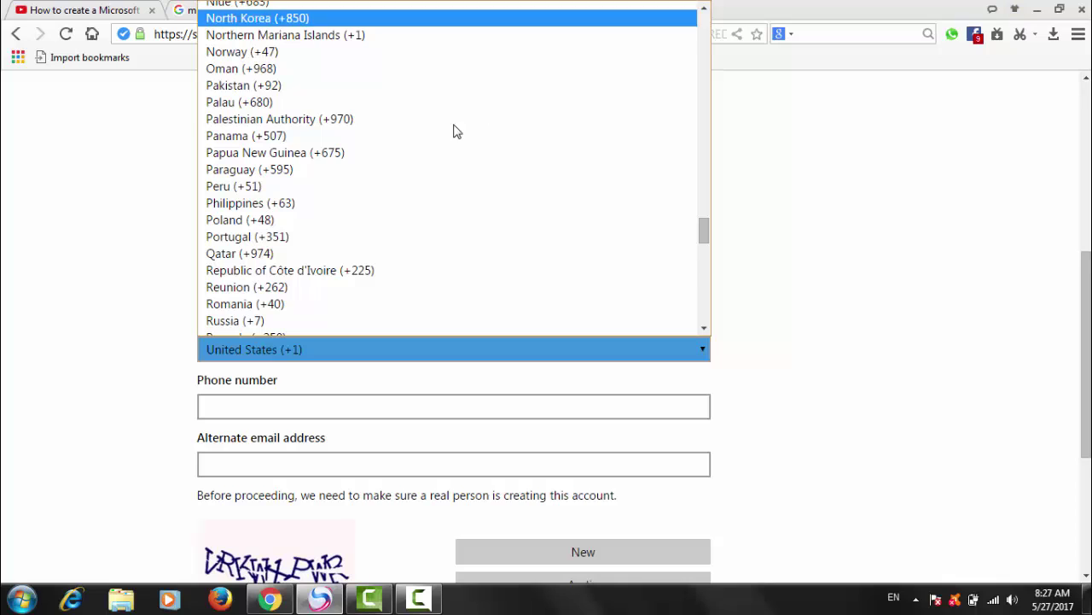
click(259, 90)
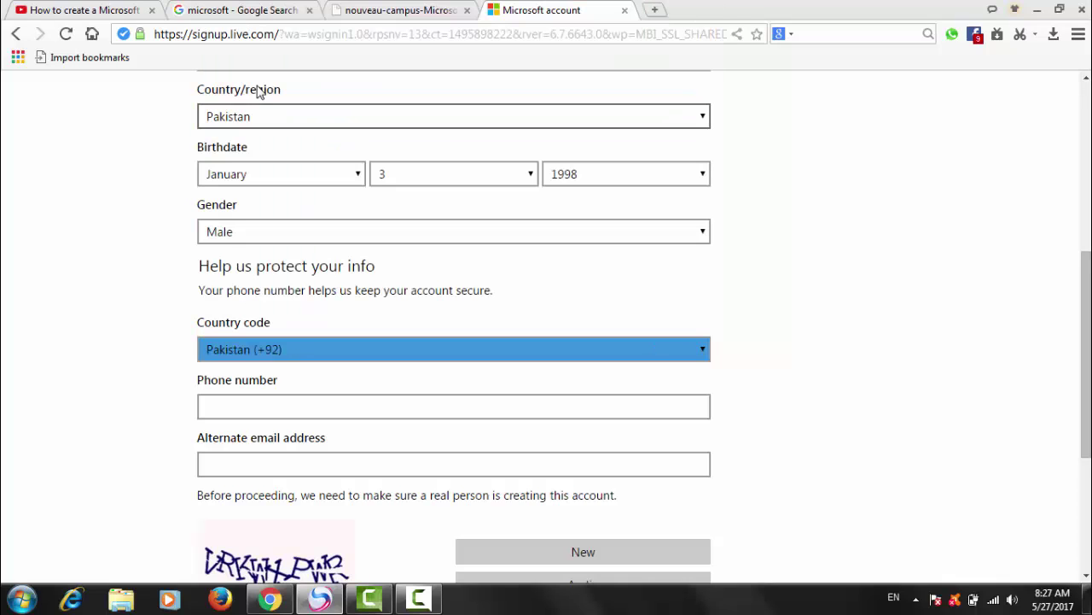
click(295, 407)
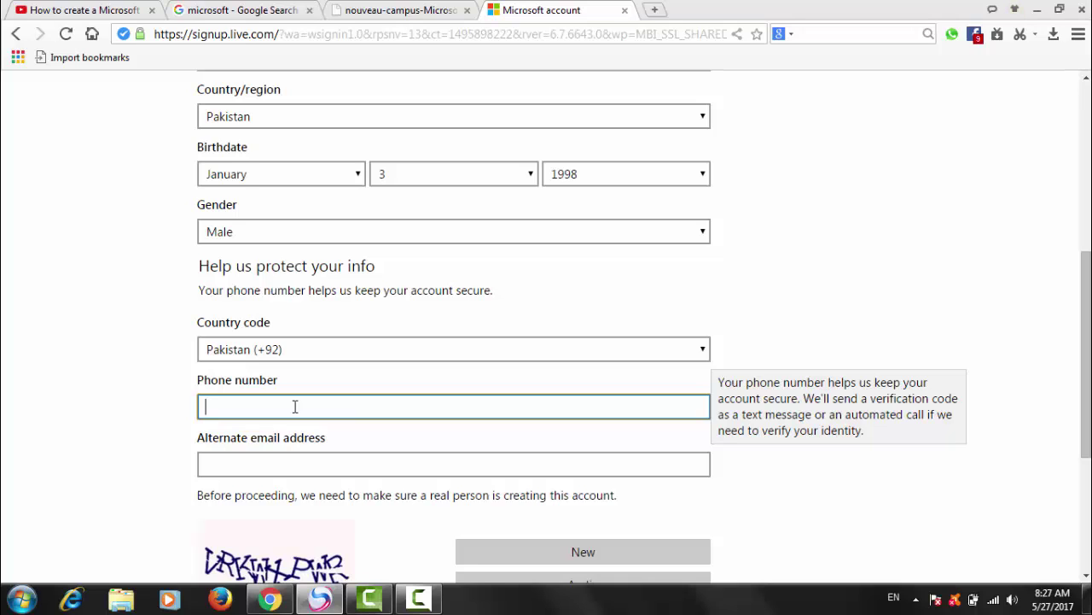
click(317, 461)
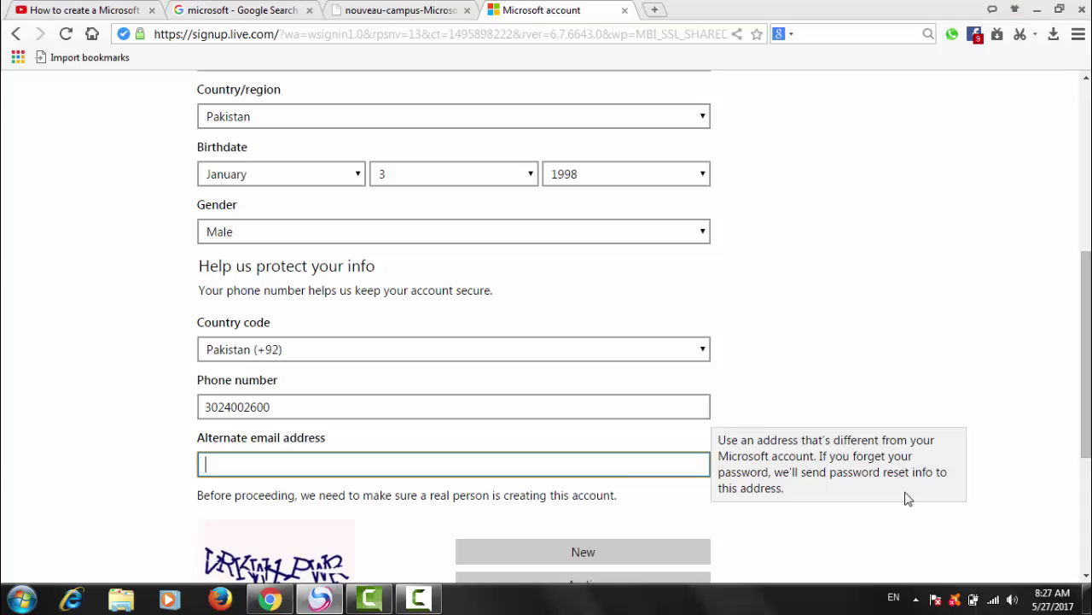
Step: Skip the alternate email and type the characters from the security image
click(1087, 578)
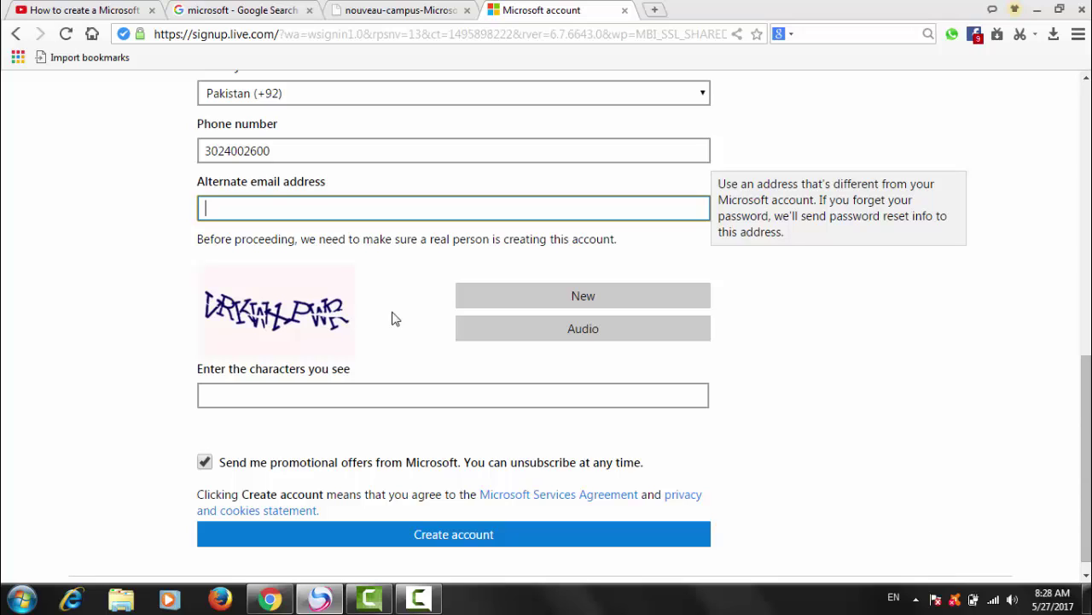
click(244, 393)
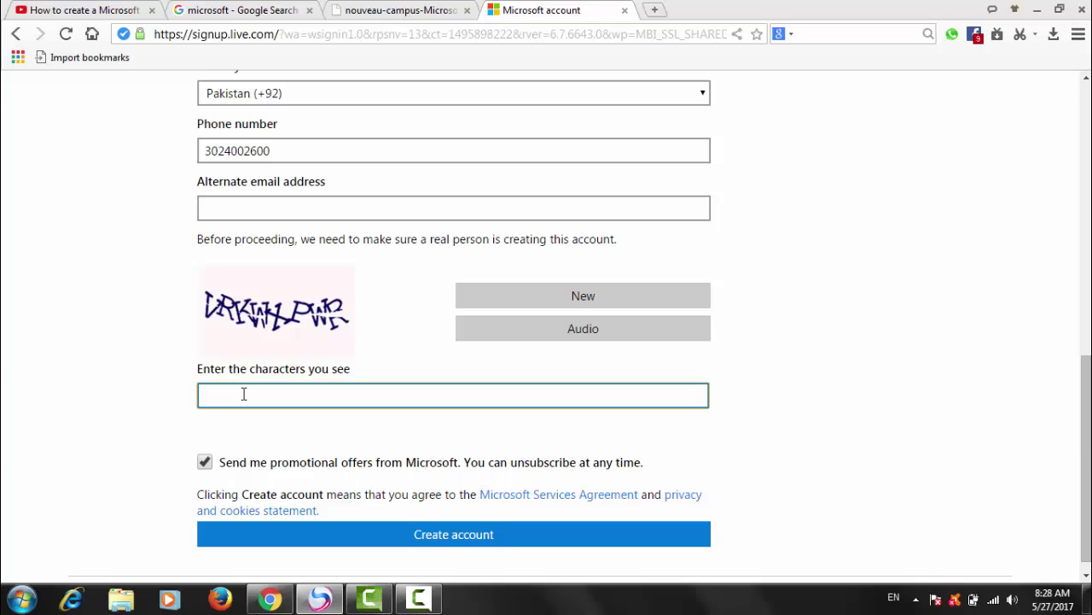
text(vrkwx)
text(pwr)
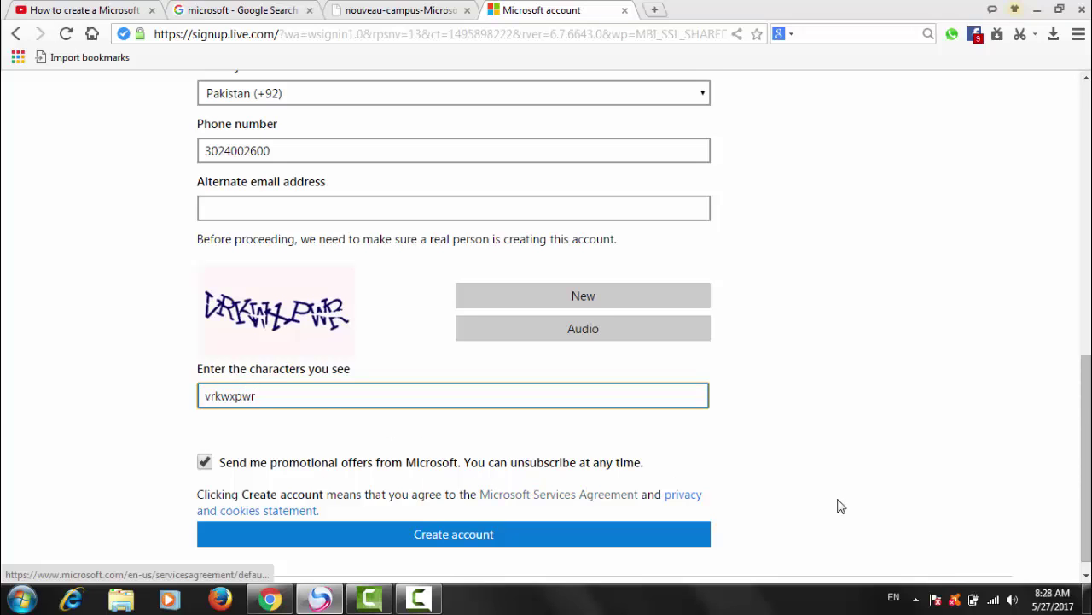
click(1086, 577)
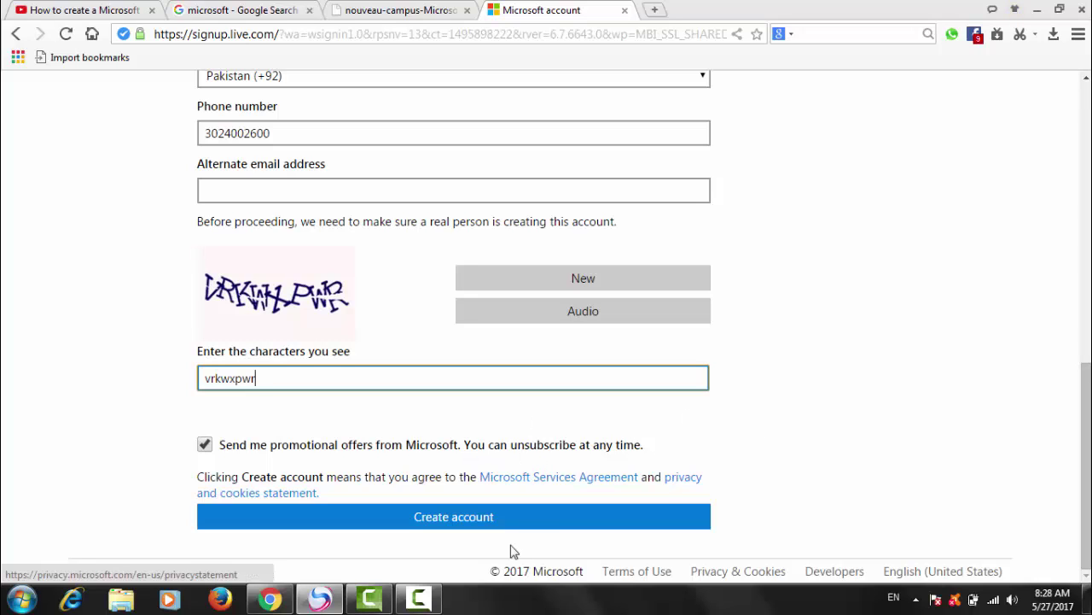
Step: Create the account, get past the welcome and language/time zone slides, and apply the pink palm-tree theme
click(465, 525)
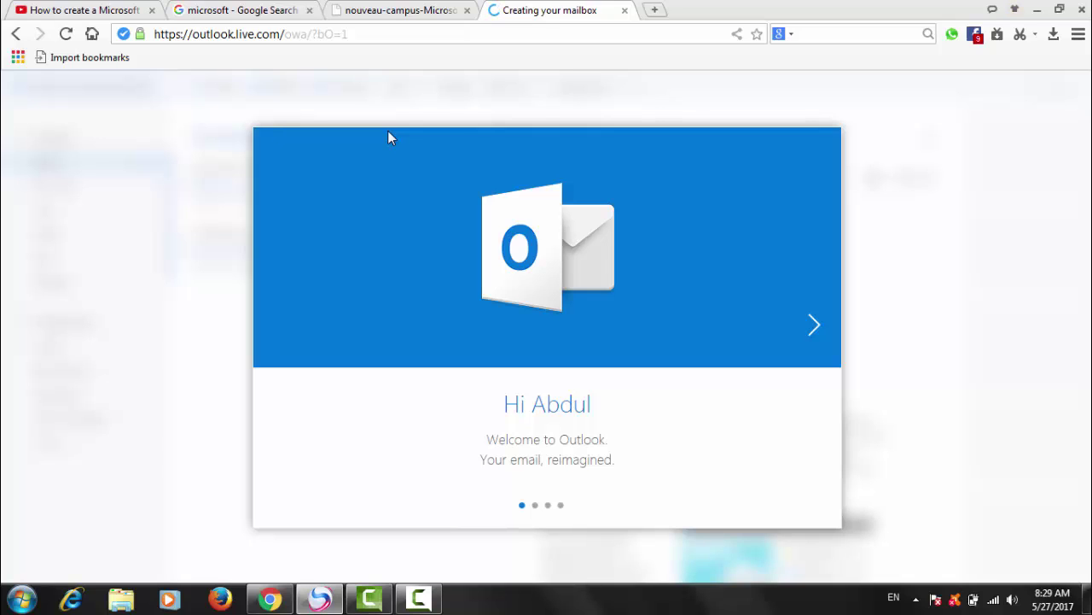
click(811, 336)
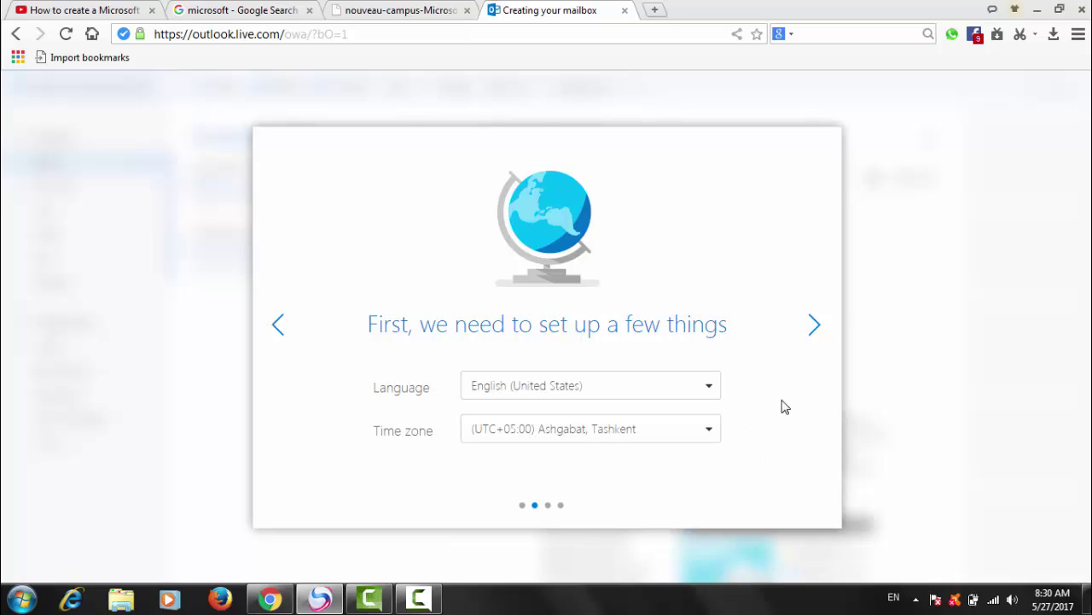
click(815, 327)
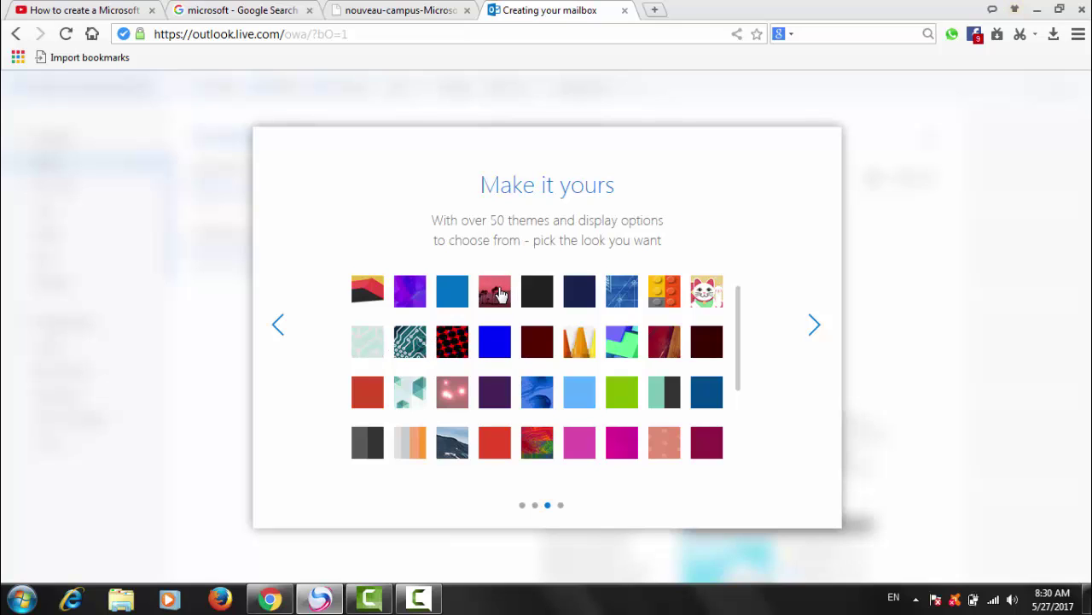
click(501, 294)
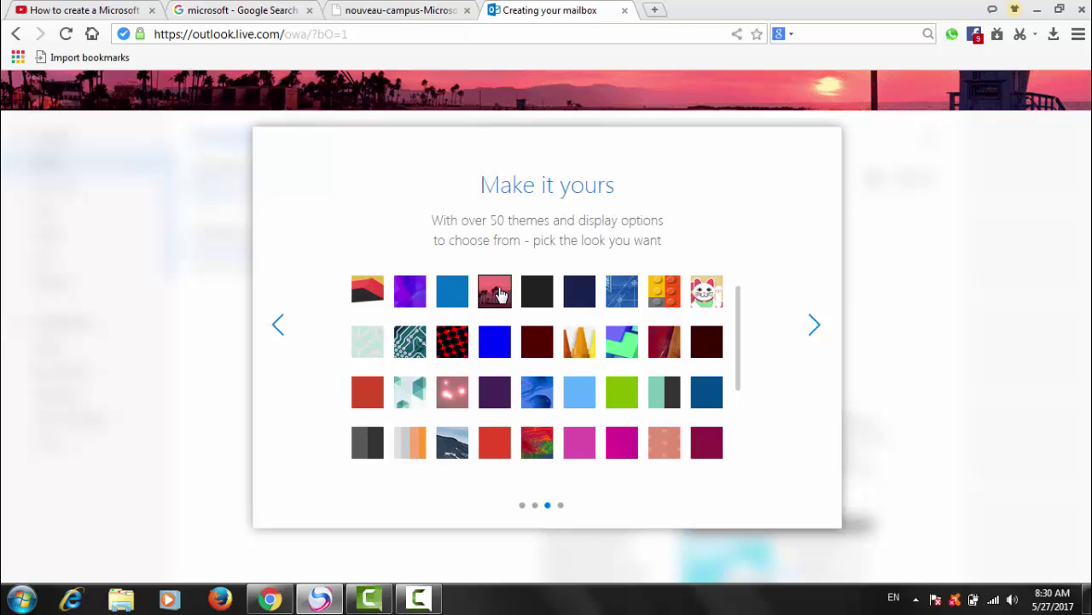
Step: Try the blue theme, settle on purple bubbles, and advance to 'Add your signature'
click(453, 292)
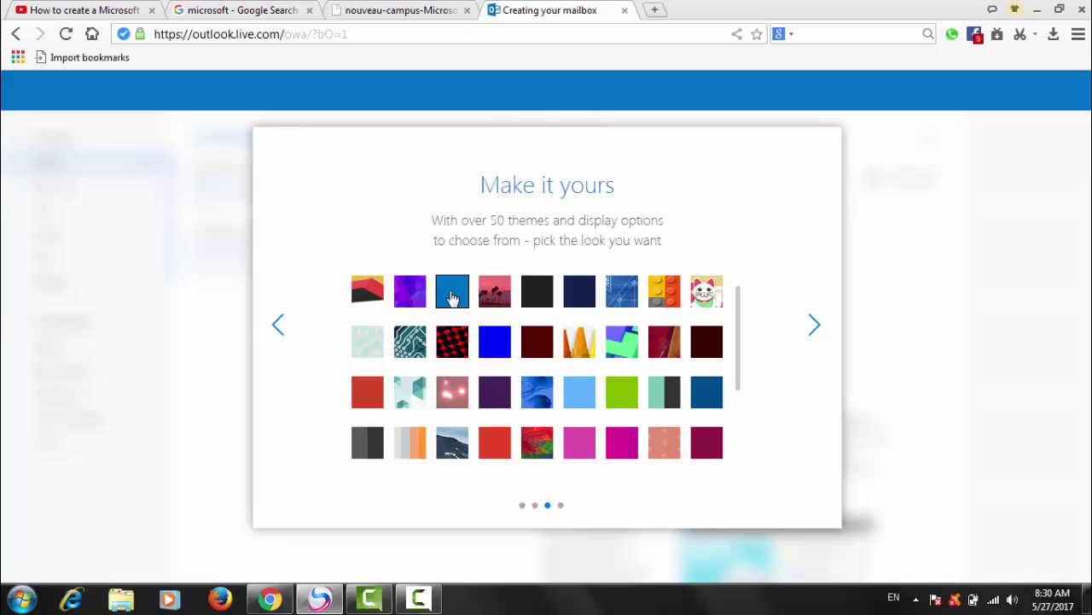
click(408, 293)
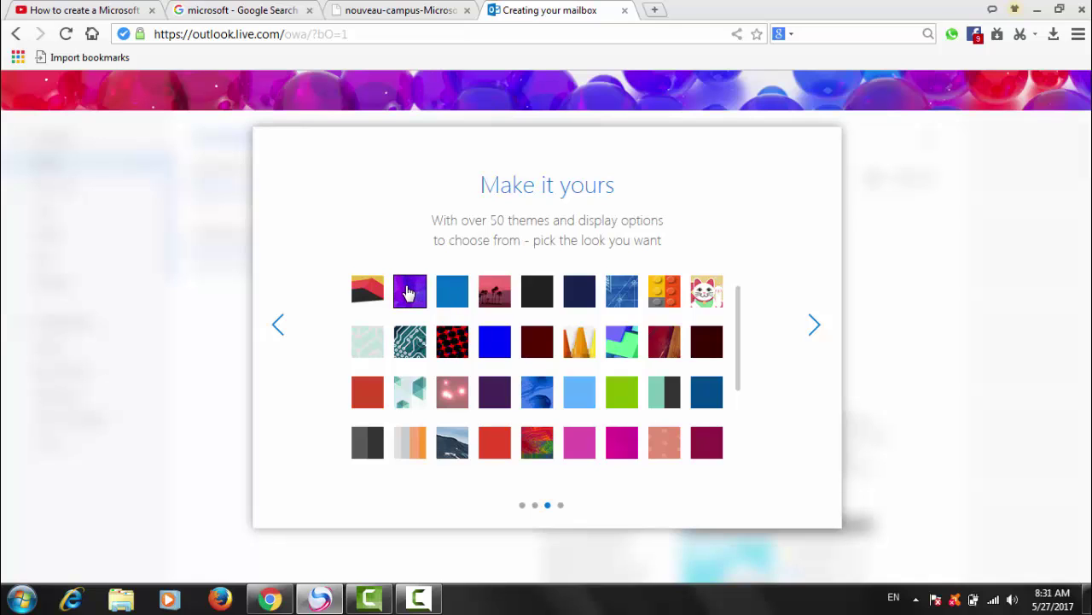
click(815, 328)
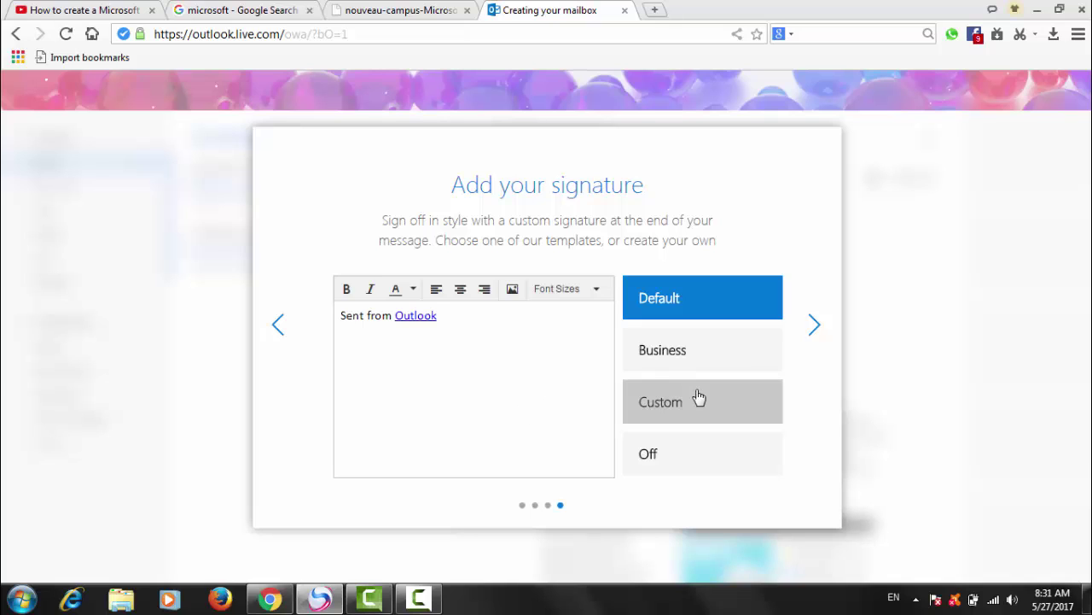
Step: Keep the Default signature, finish mailbox setup and enter the new empty inbox
click(815, 326)
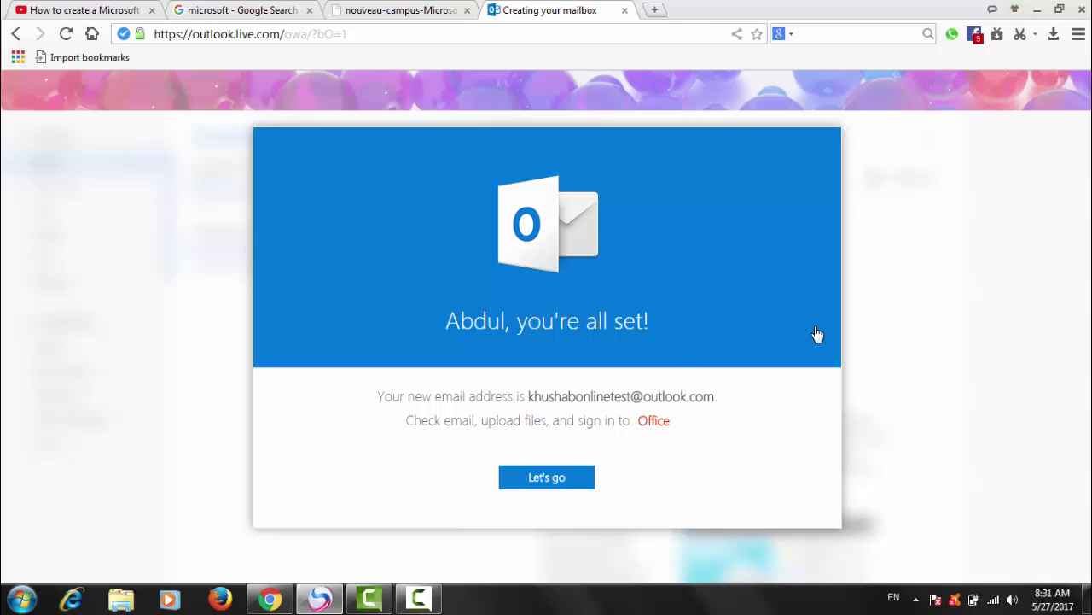
click(555, 480)
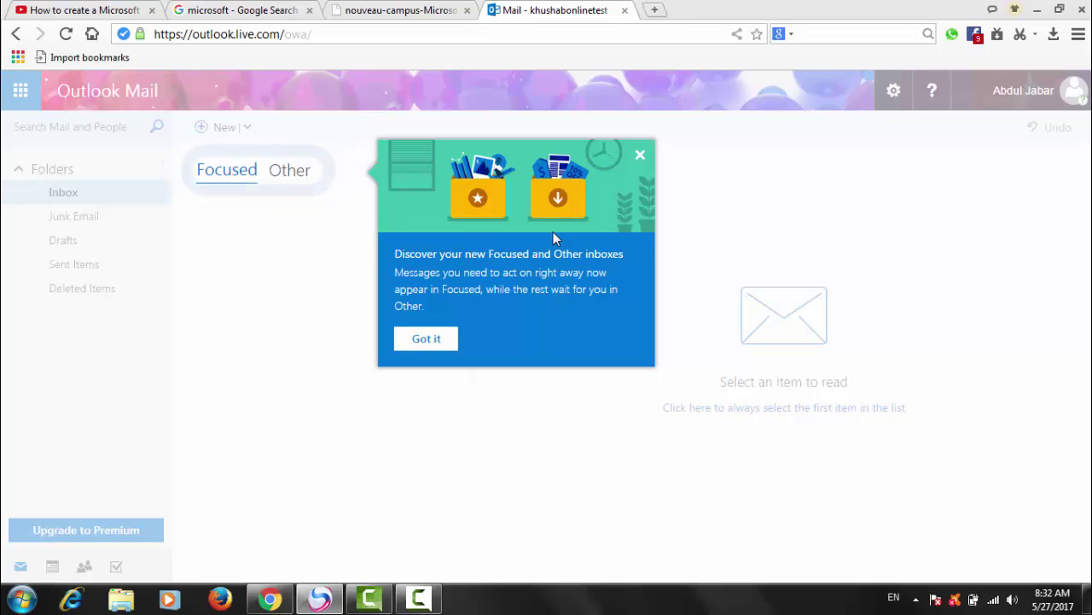
Step: Dismiss the Focused and Other inboxes tip, return to the Mail tab and show Junk Email
click(419, 340)
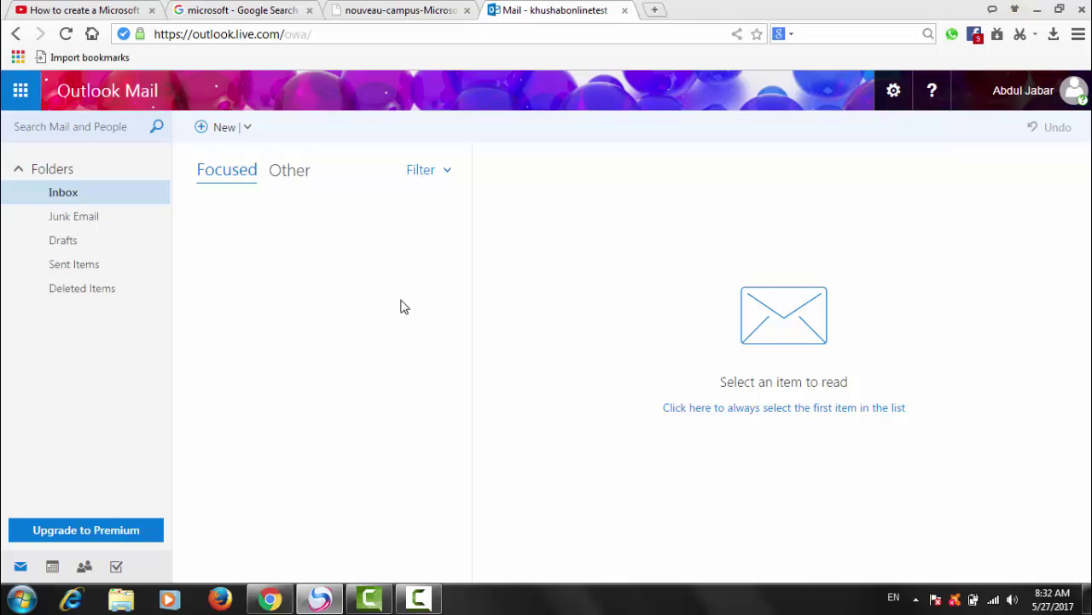
click(418, 602)
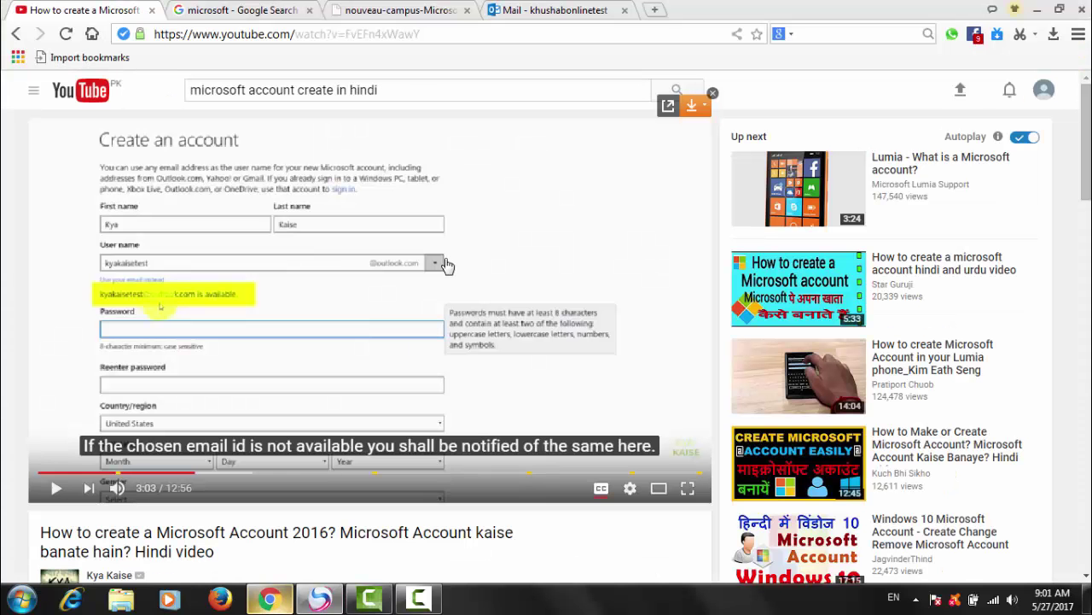
click(520, 11)
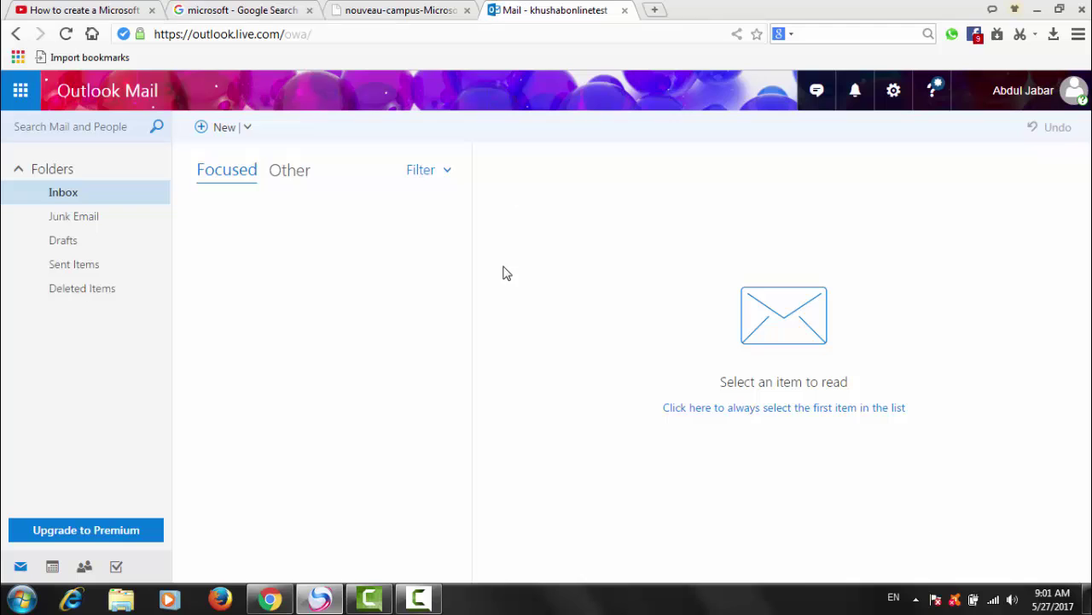
click(81, 216)
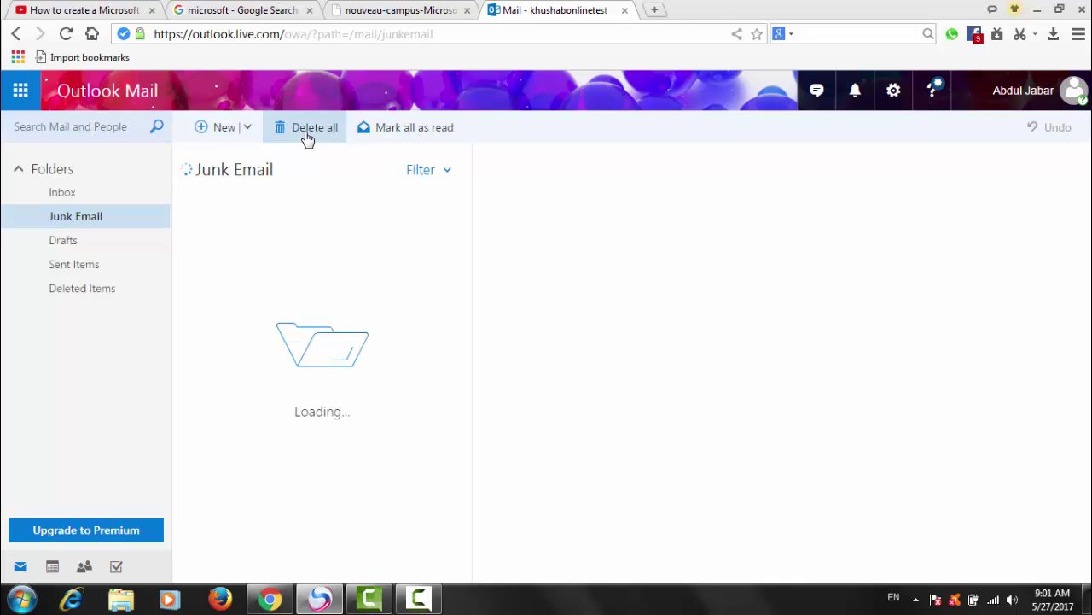
Step: Start a new message, then bring up the Settings menu and the help pane
click(223, 134)
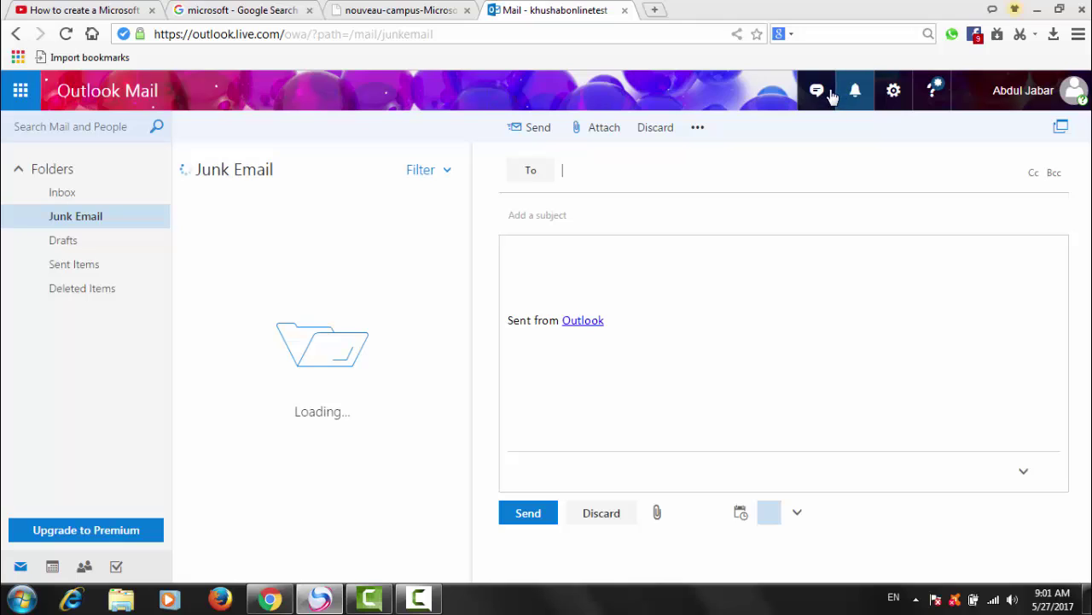
click(897, 95)
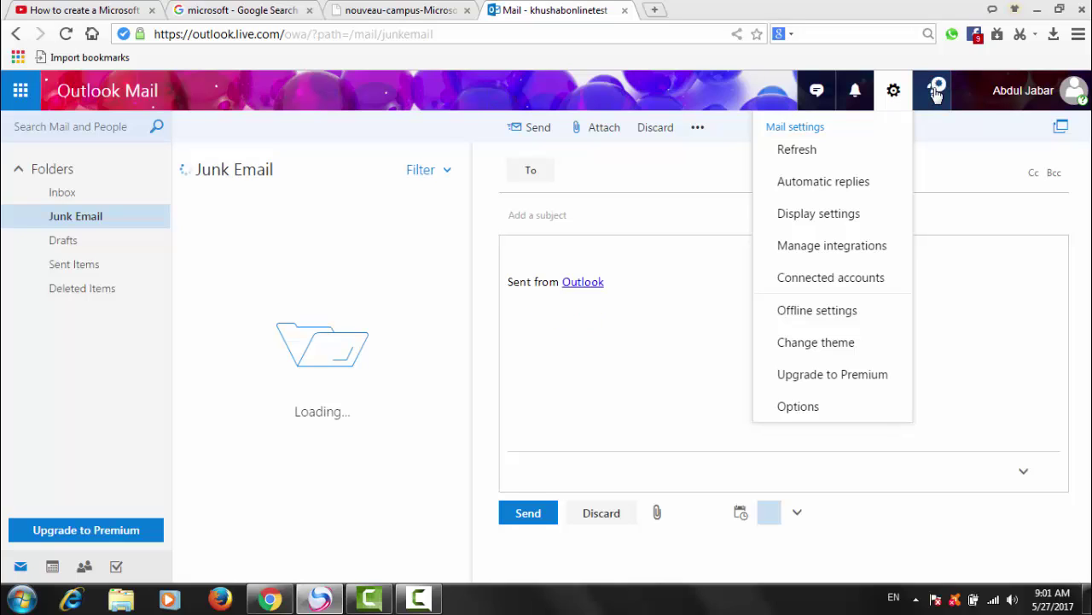
click(936, 92)
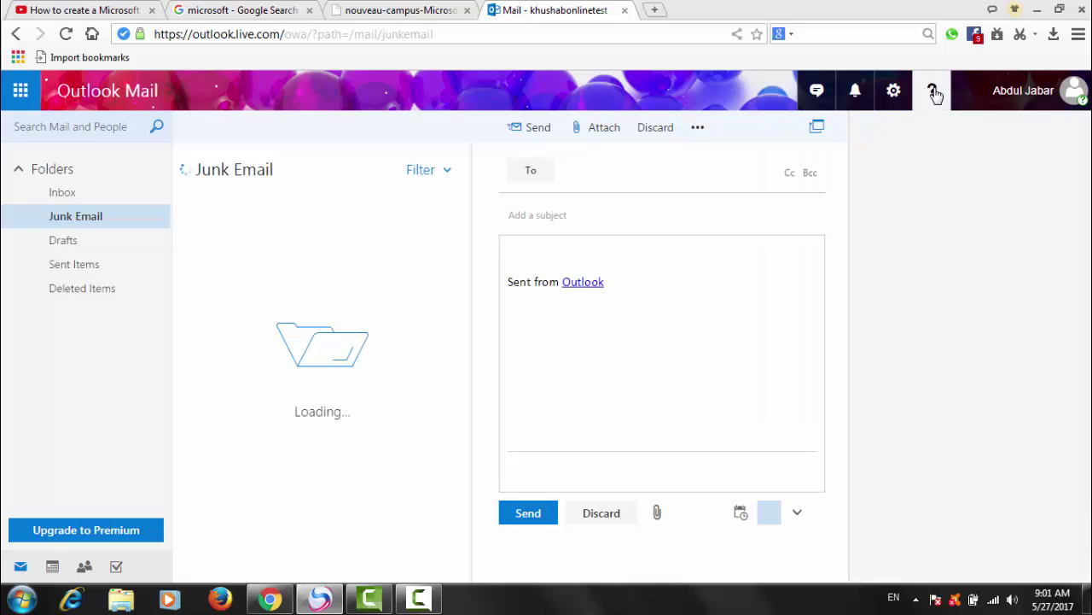
Step: Show the My accounts pane with the new account's profile
click(1074, 99)
click(1073, 100)
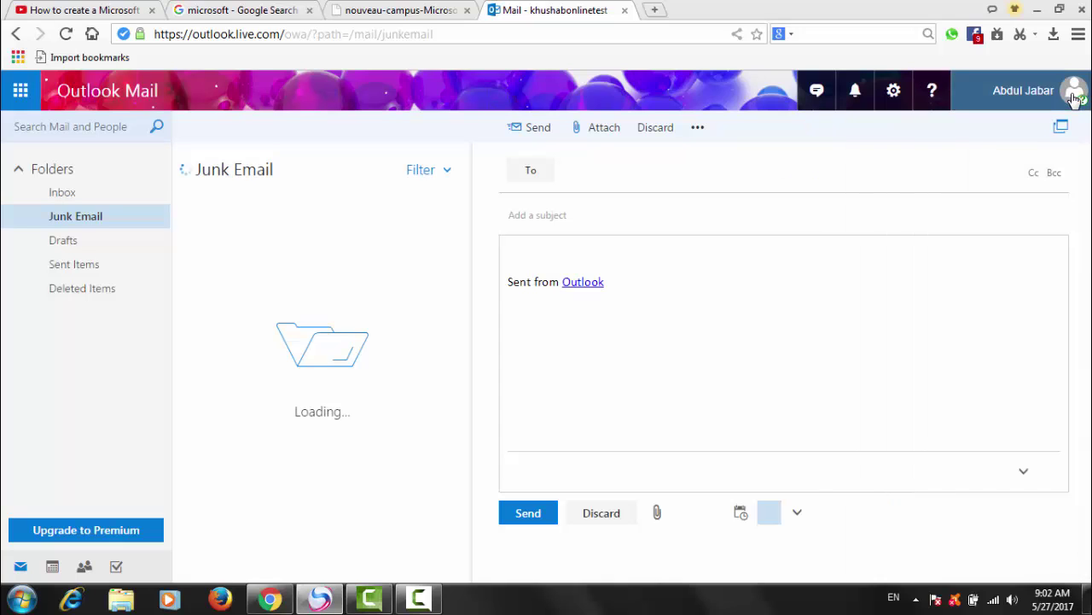
click(1074, 100)
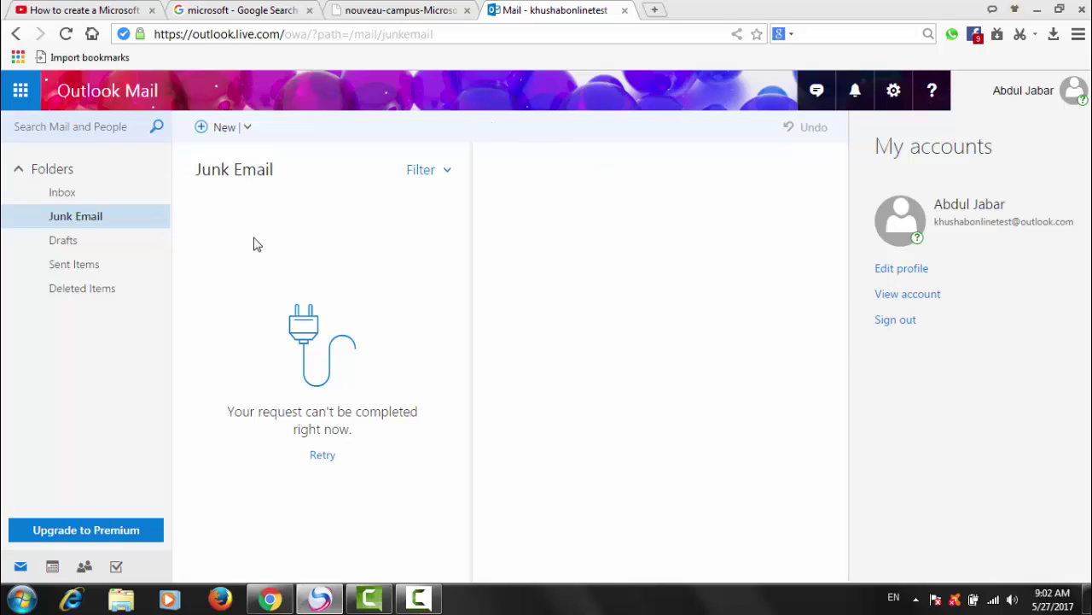
Step: Start a new message with the placeholder body text 'kmjuhj'
click(223, 130)
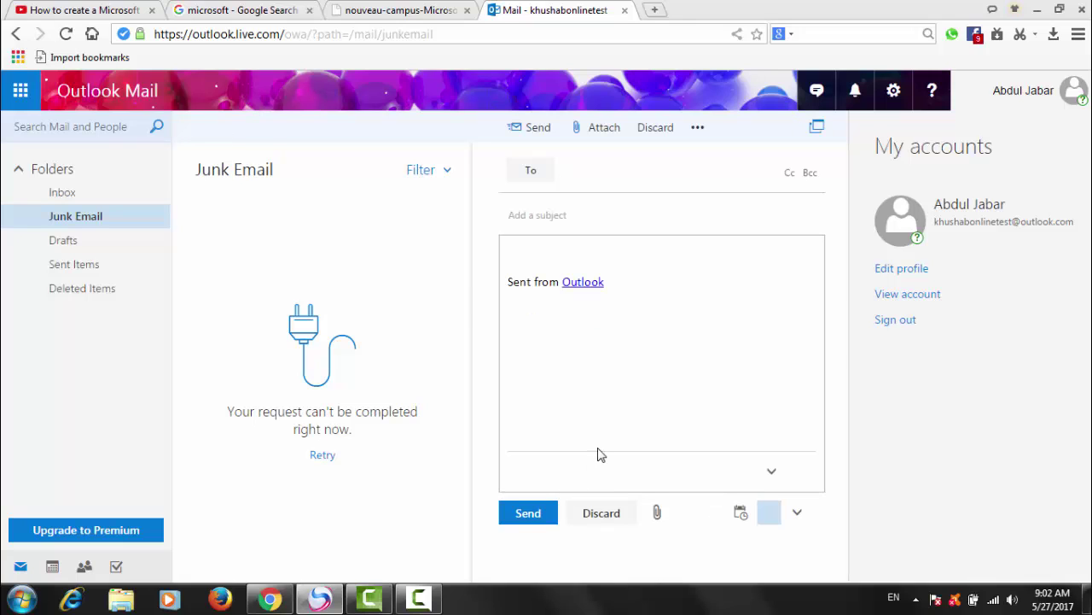
click(624, 312)
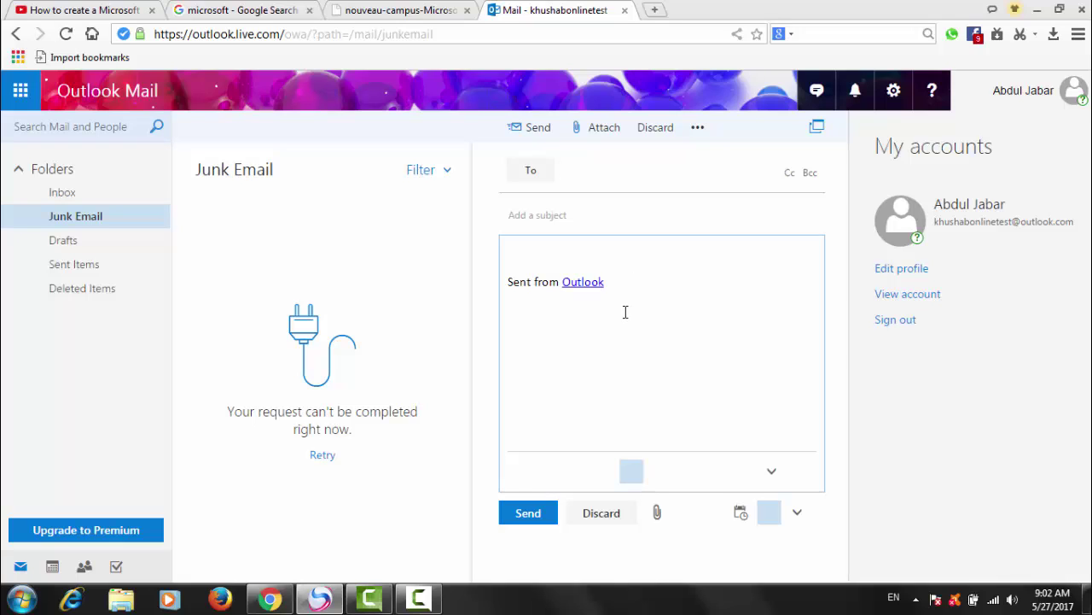
text(kmjuhj)
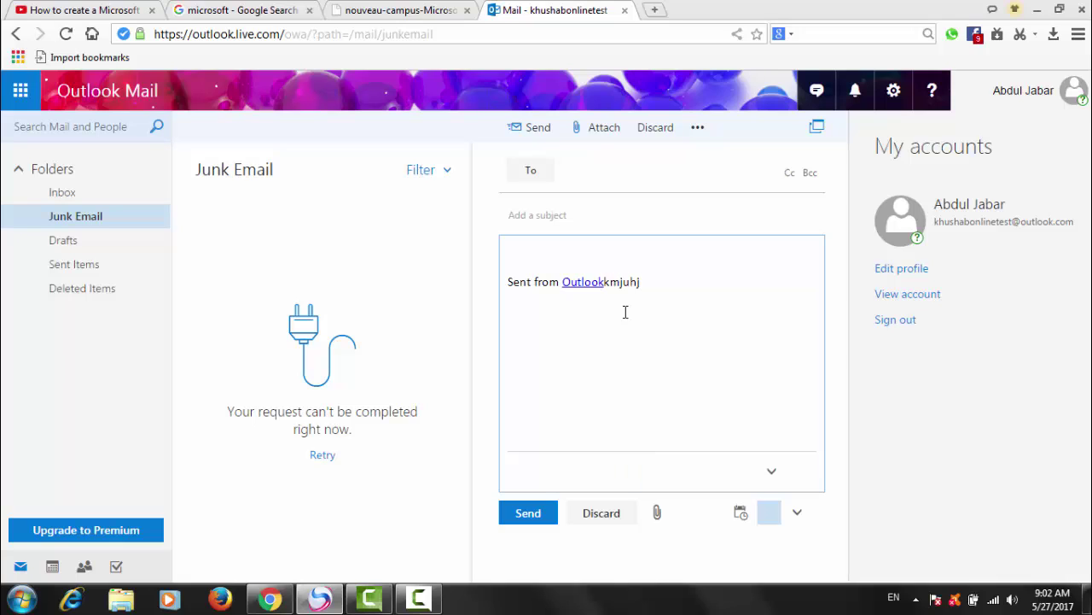
Step: Address it to the recipient's Gmail address and begin the subject 'sdf'
click(596, 164)
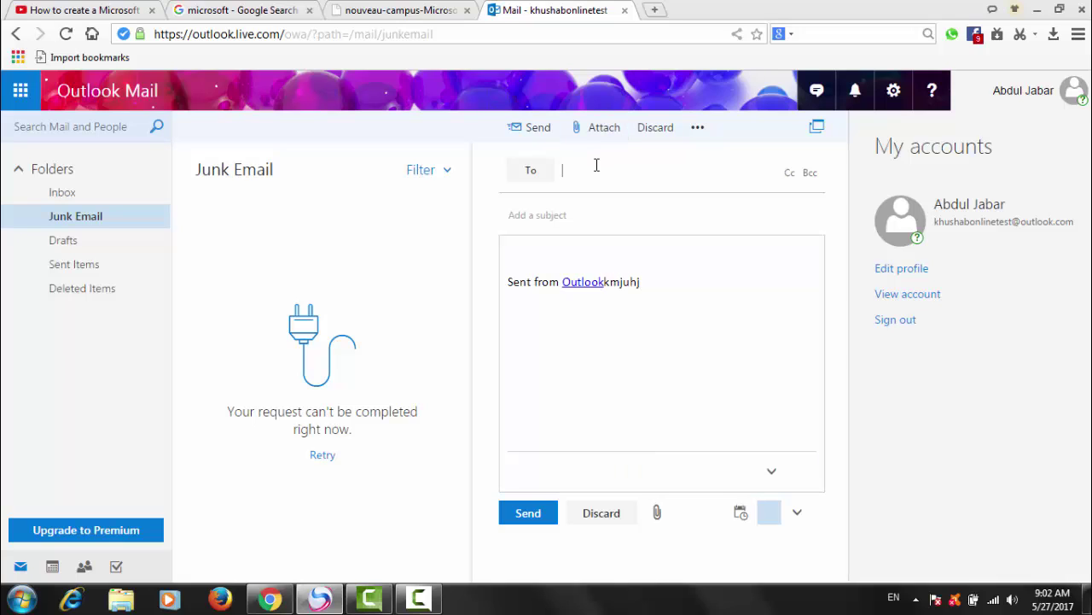
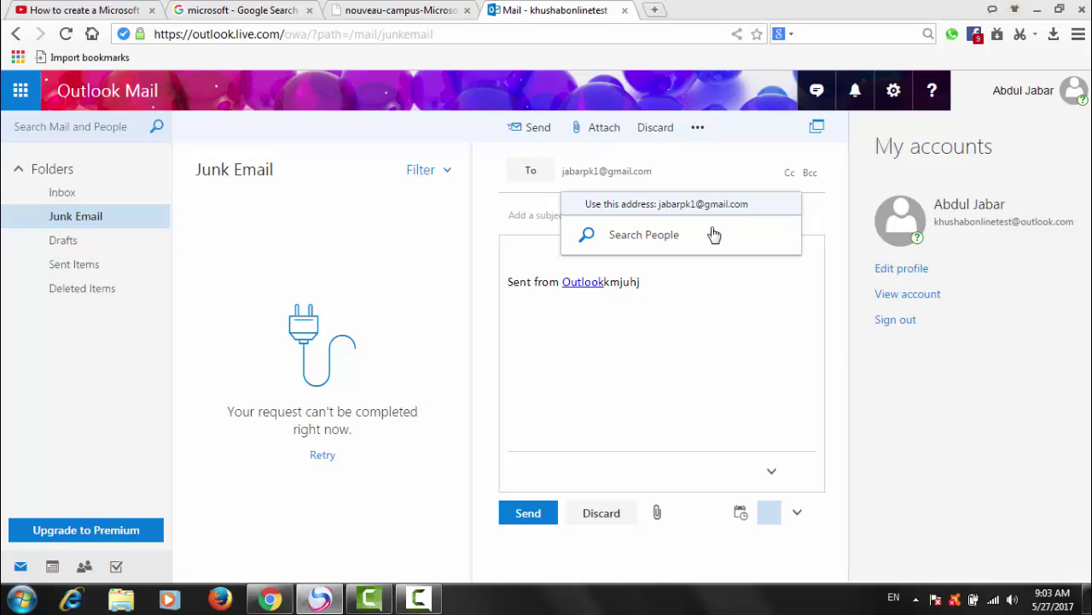
click(730, 283)
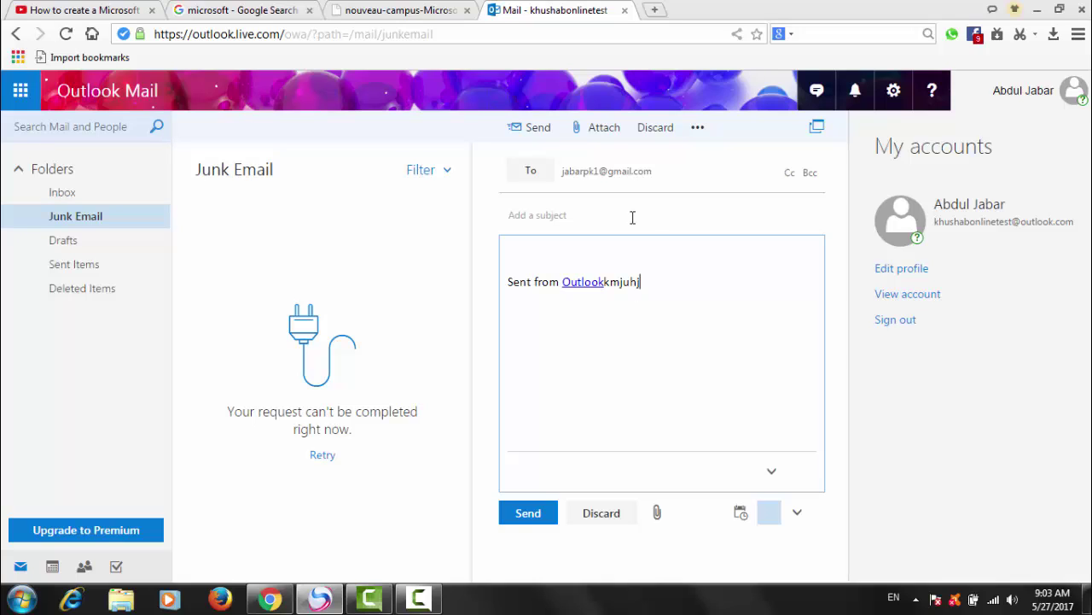
click(633, 217)
text(sdf)
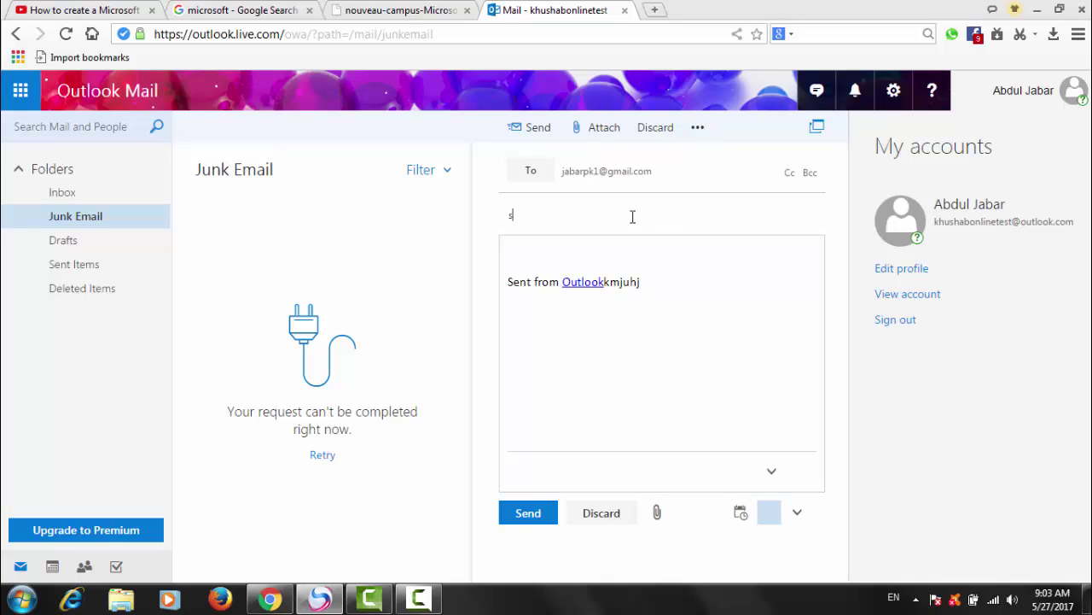